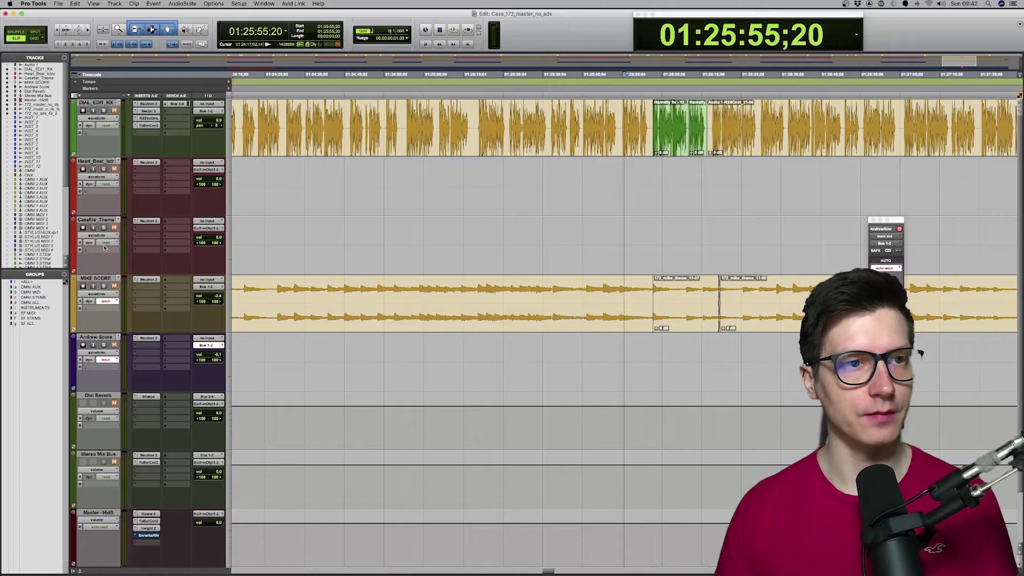
Set the DIAL_EDIT_RX Neutron Sculptor to Vocals with its tone dragged to -7
left_click(93, 105)
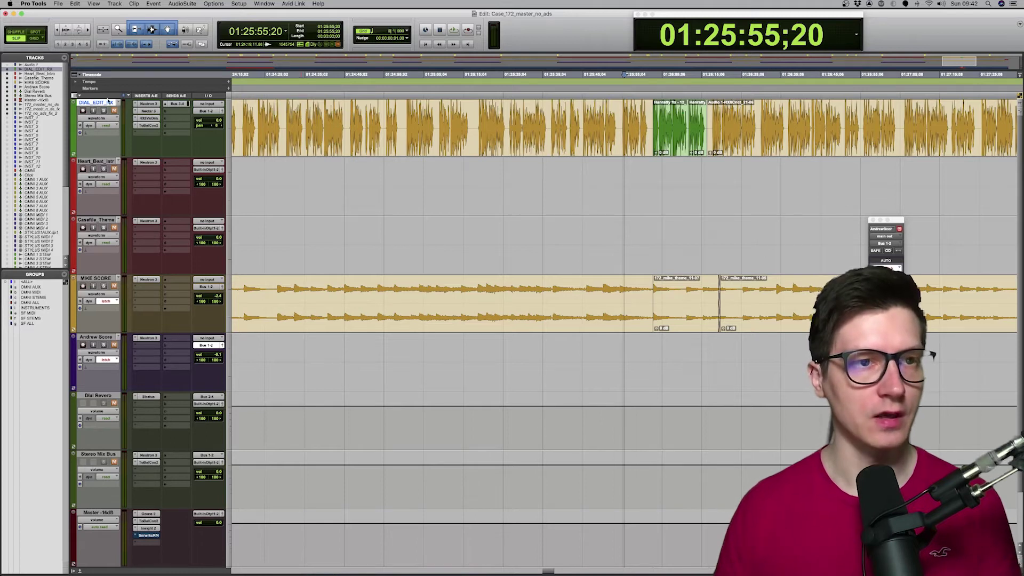
left_click(146, 104)
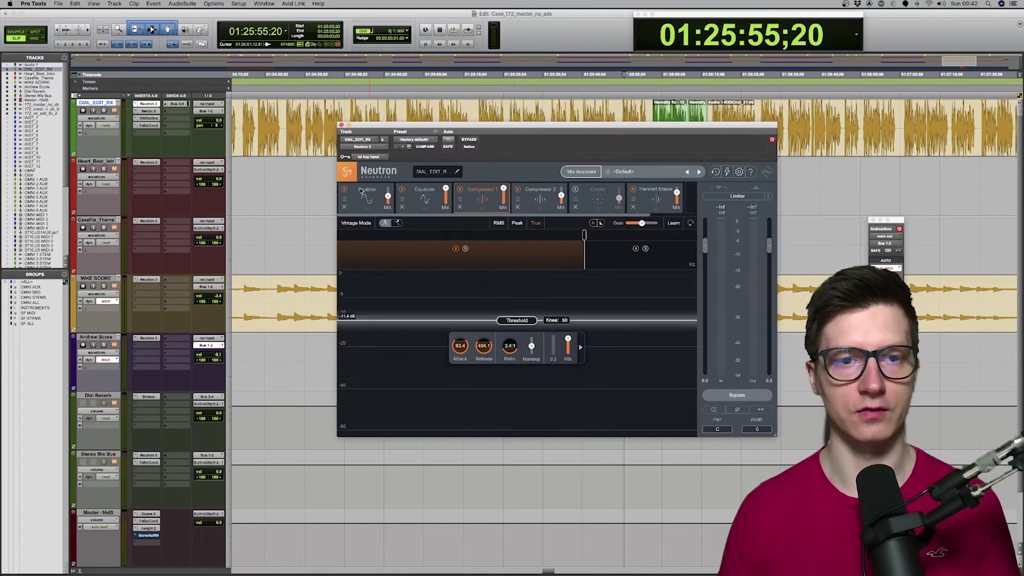
left_click(366, 209)
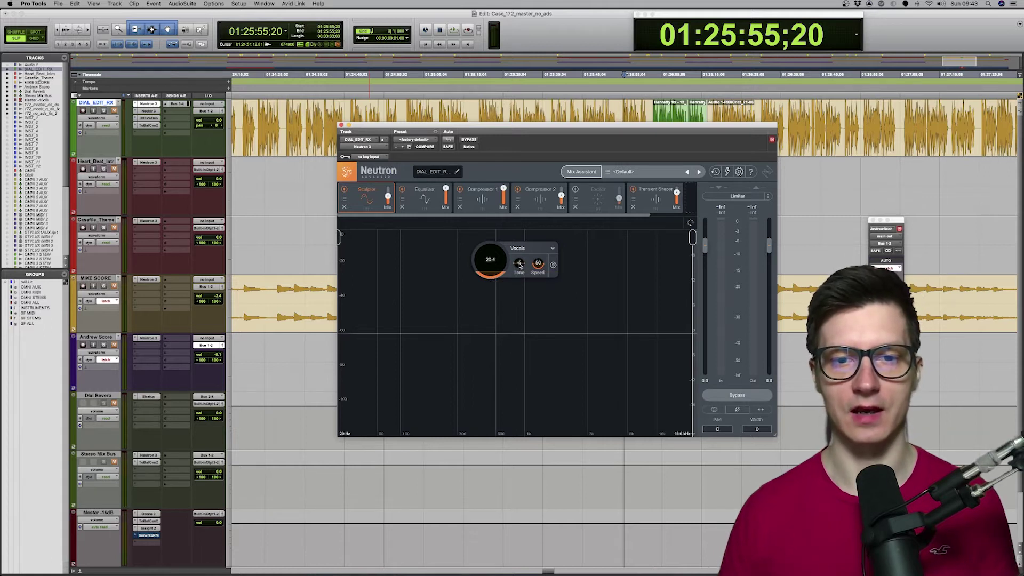
mouse_move(520, 265)
left_mouse_down()
mouse_move(523, 346)
mouse_move(512, 231)
mouse_move(514, 266)
left_mouse_up()
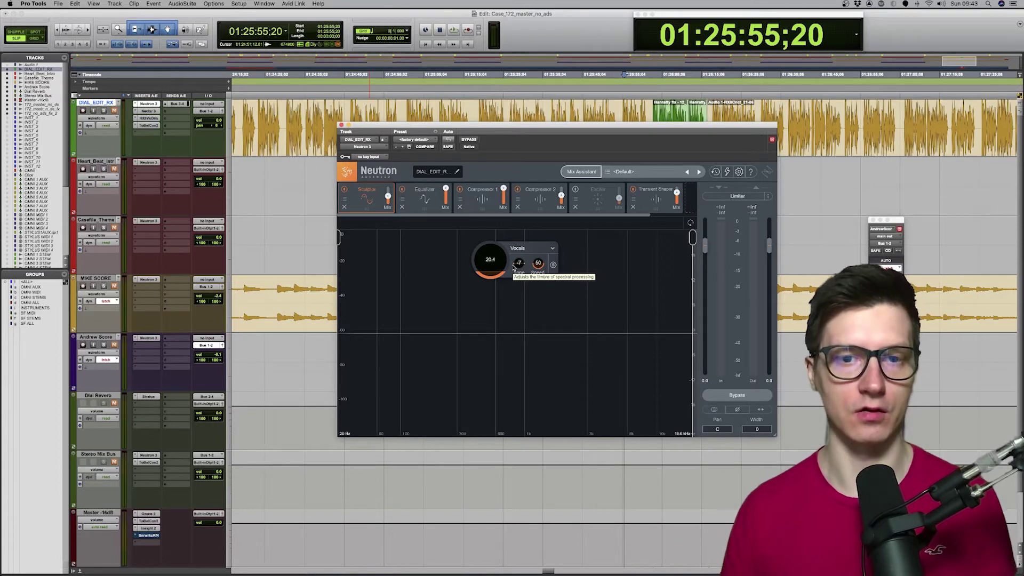
Inspect Neutron EQ bands 1, 3, 4 and 10: 97 Hz high-pass and -2.2 dB at 330 Hz
left_click(424, 207)
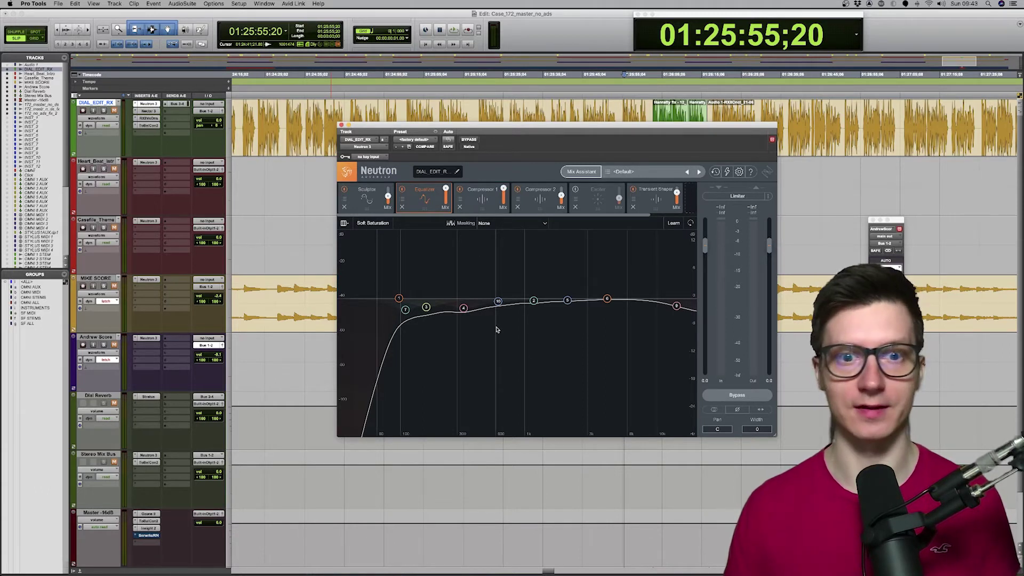
left_click(399, 298)
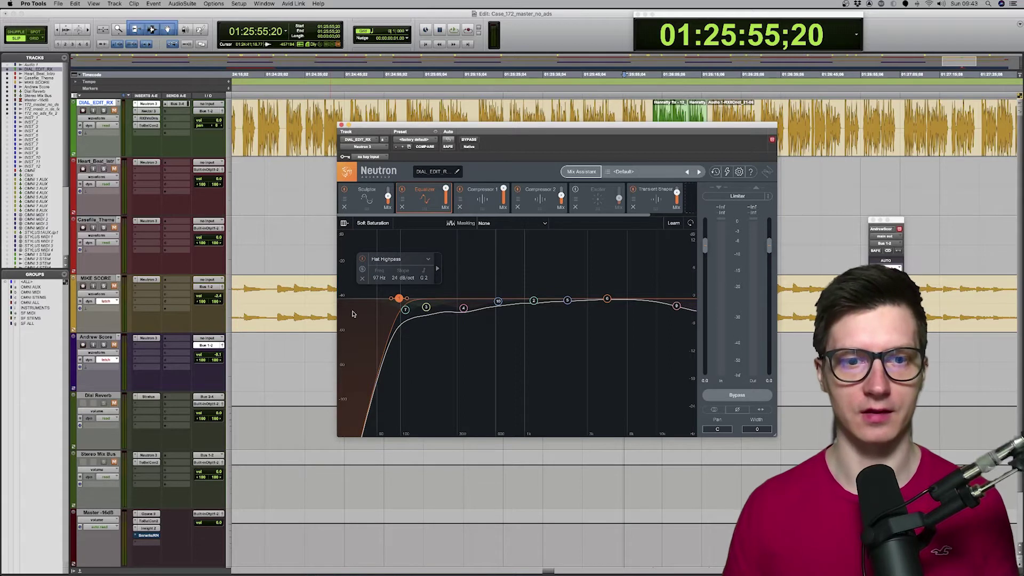
left_click(426, 307)
left_click(464, 307)
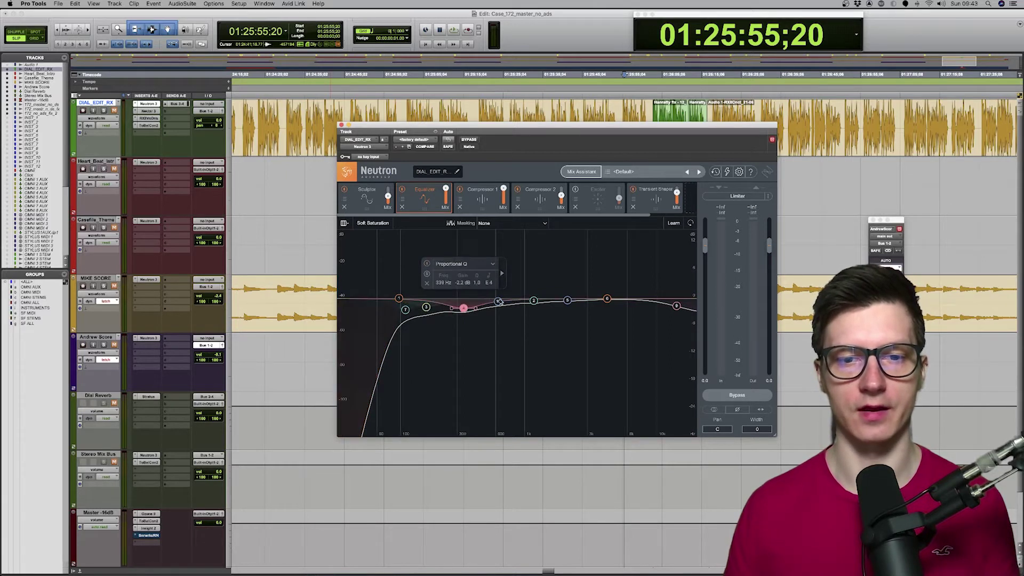
left_click(498, 301)
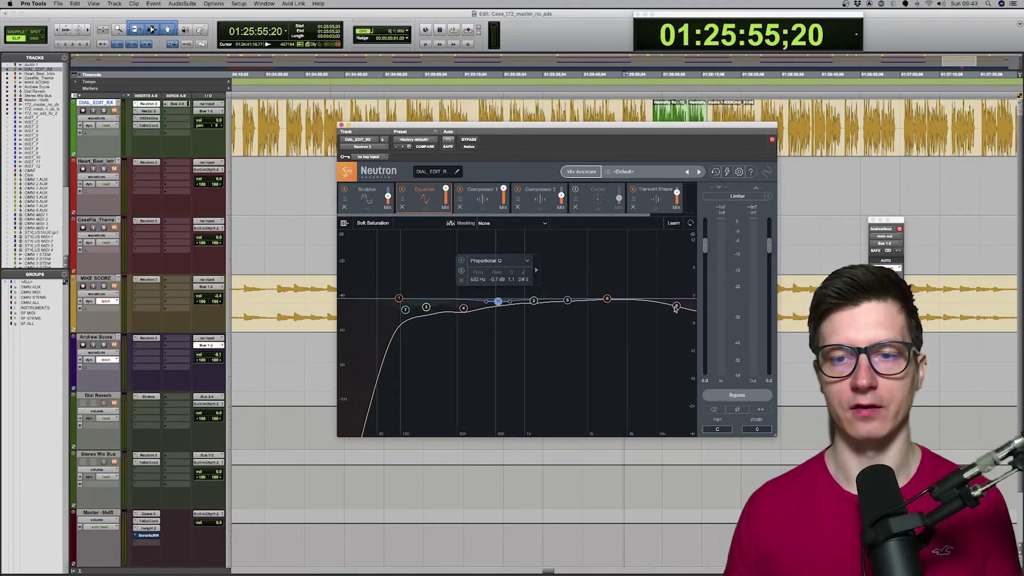
left_click(622, 342)
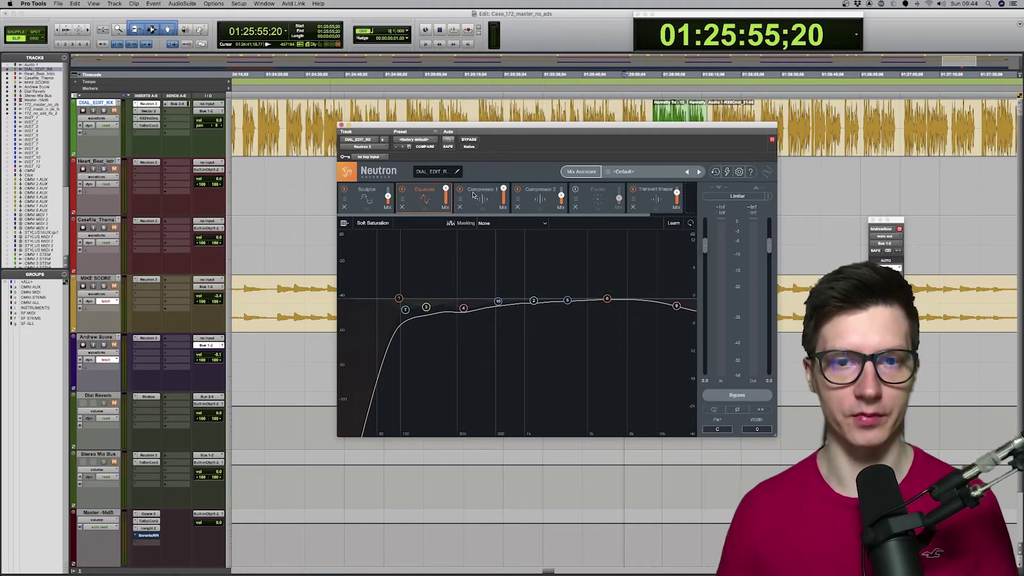
Check Compressor 1, then Compressor 2 at 1.5:1 ratio, 58.7 attack and 769.0 release
left_click(496, 208)
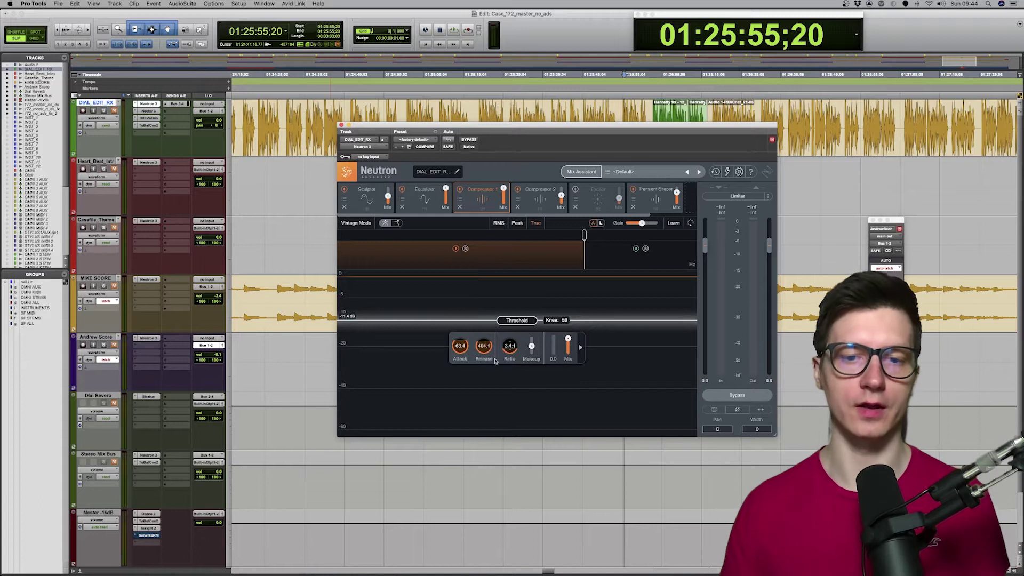
left_click(539, 201)
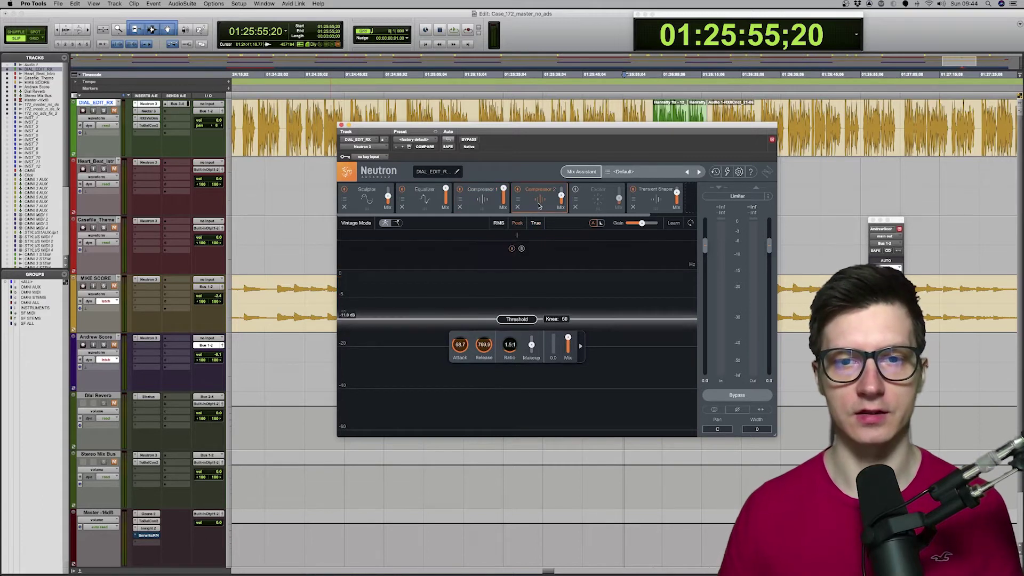
mouse_move(561, 197)
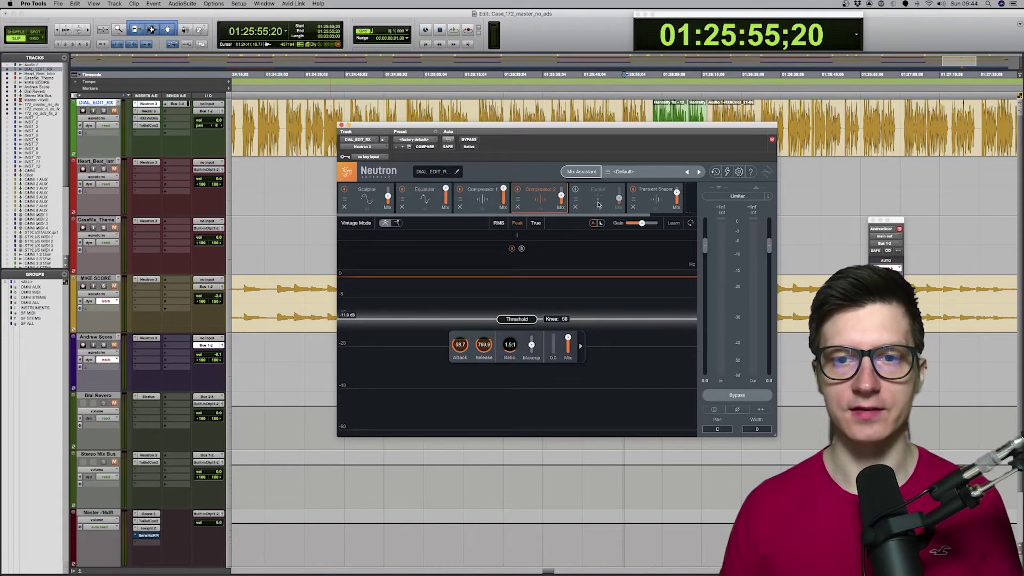
Check the Exciter and Medium Transient Shaper, then play the dialogue from 01:25:18;23
left_click(598, 201)
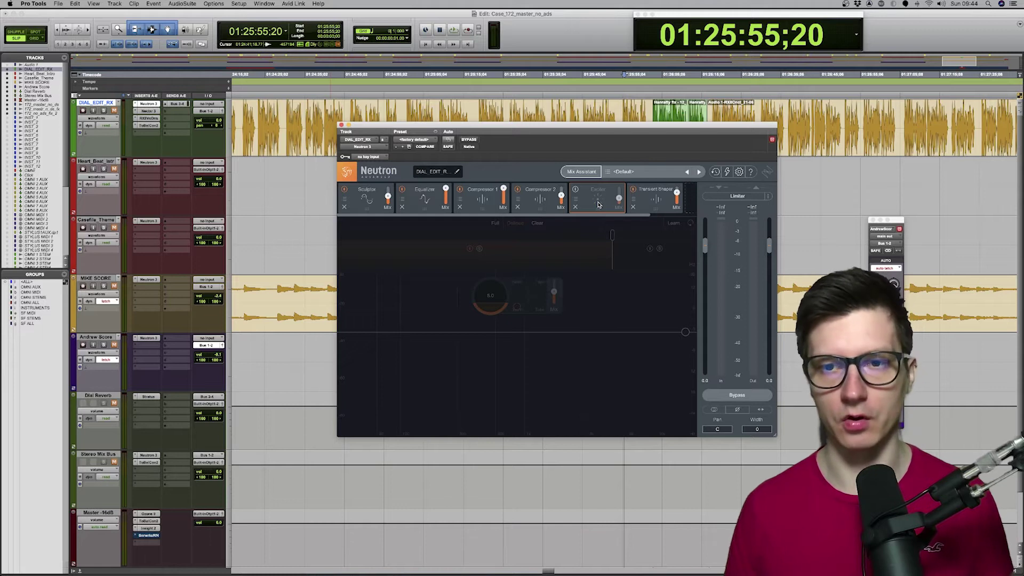
left_click(655, 207)
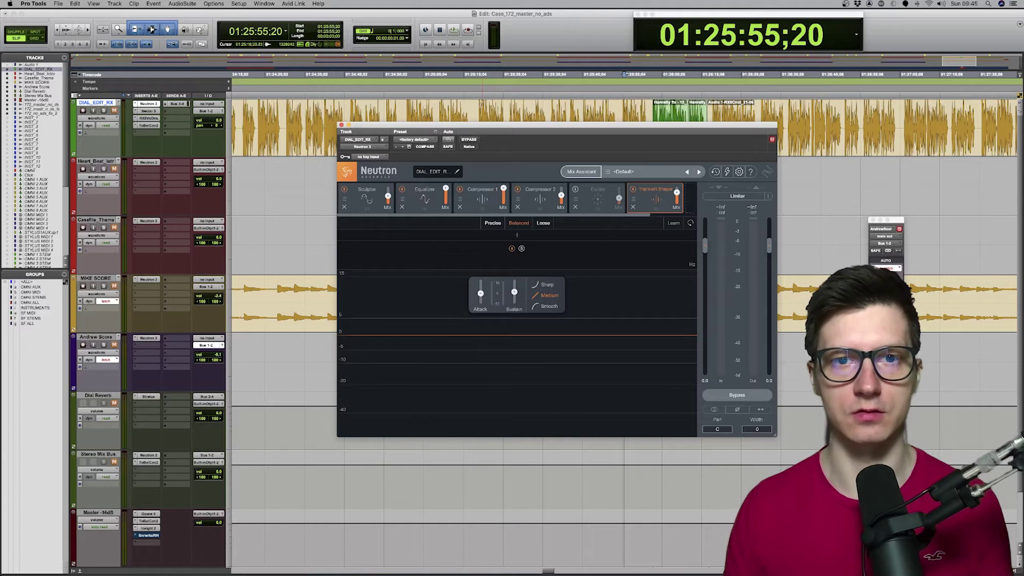
left_click(479, 74)
key("super+bracketright")
key("super+bracketright")
key("space")
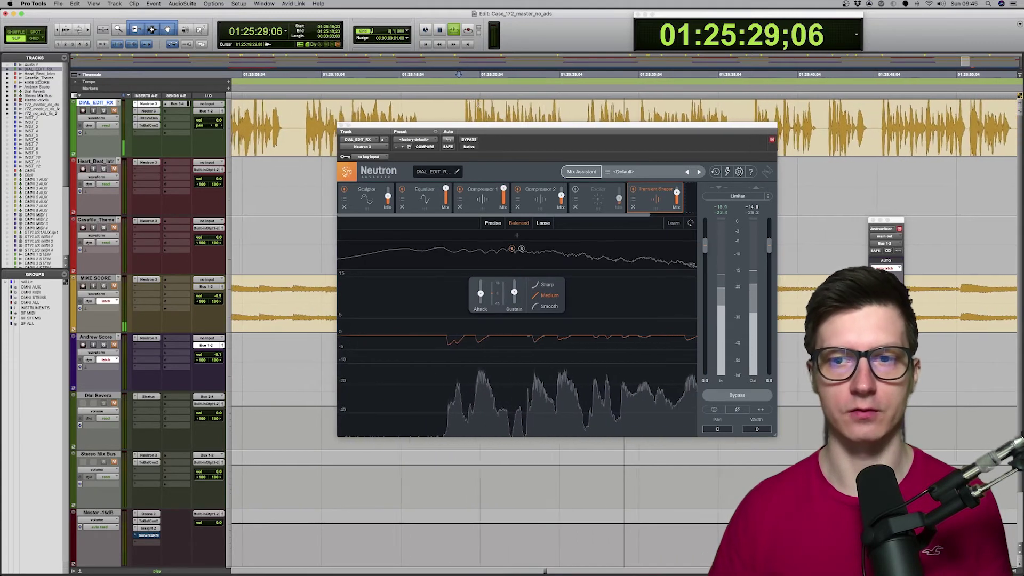
key("space")
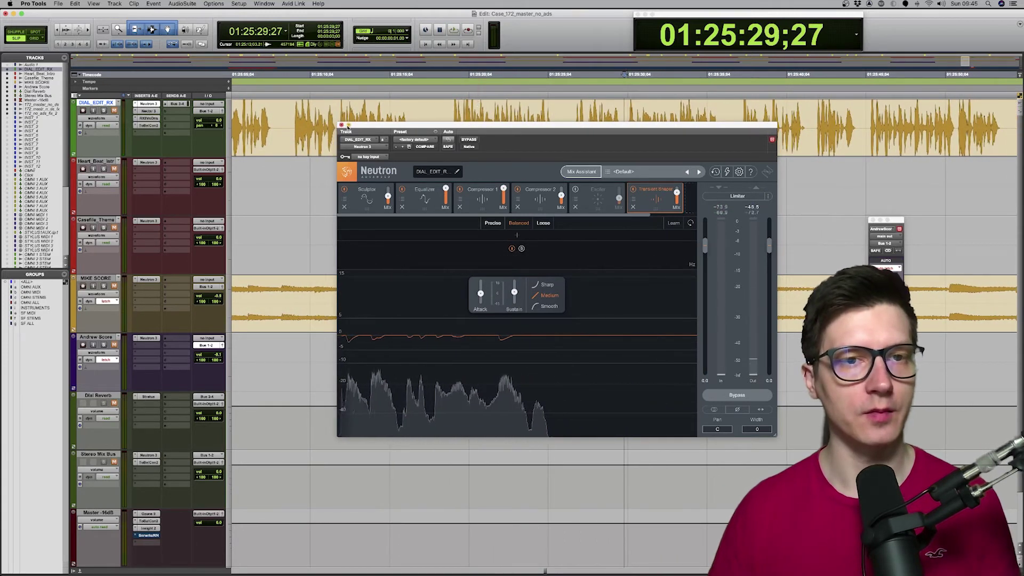
Close the dialogue Neutron, then briefly open and close the Casefile_Theme track's Neutron
left_click(147, 104)
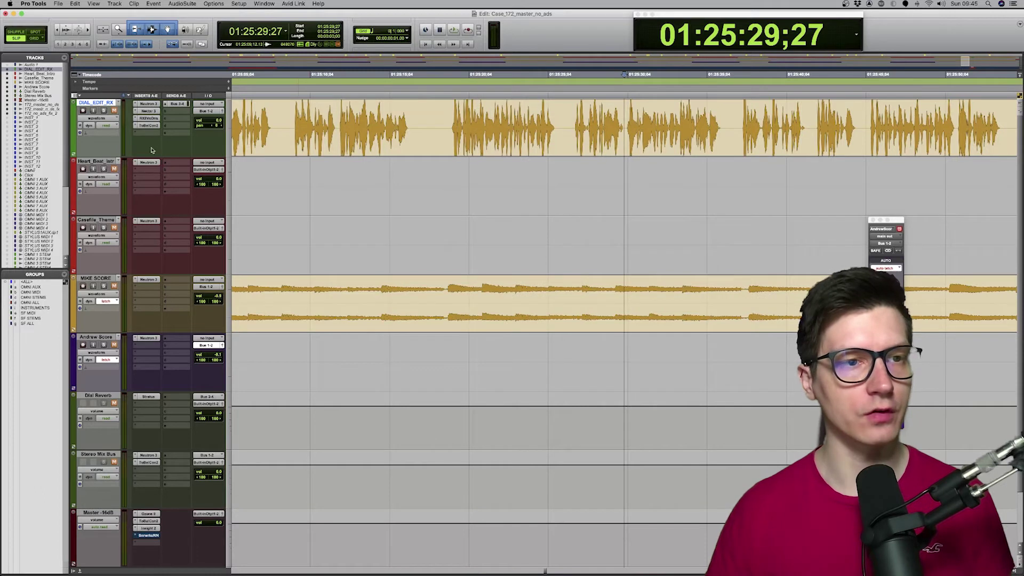
left_click(95, 162)
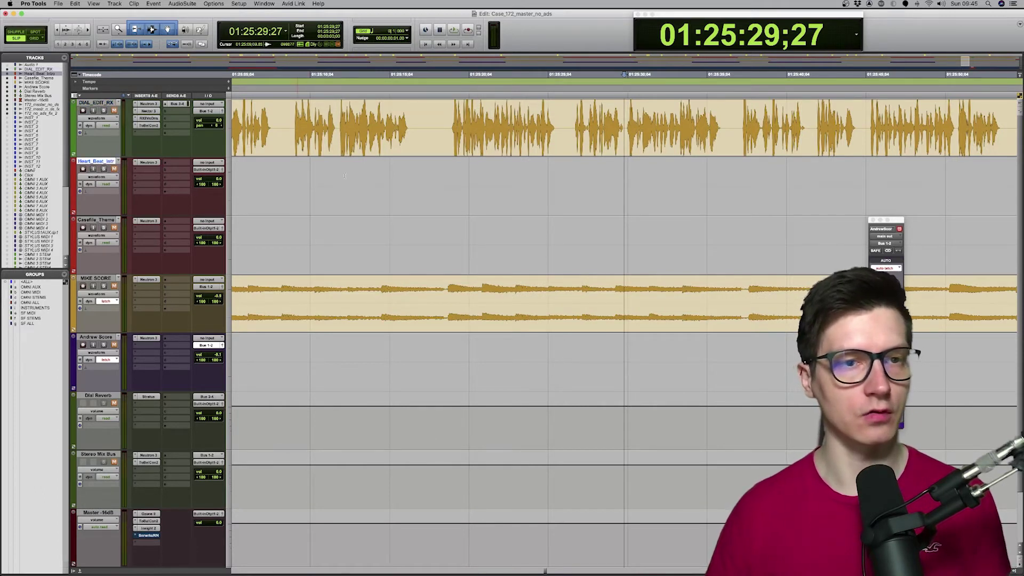
scroll(322, 182, "down", 10)
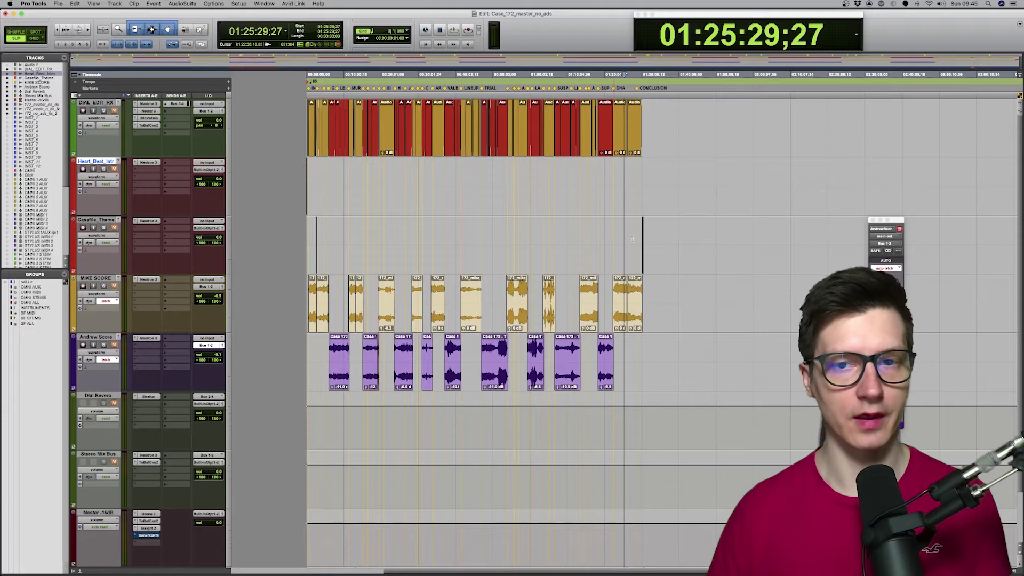
left_click(625, 235)
left_click(644, 234)
scroll(644, 234, "up", 5)
scroll(666, 232, "up", 1)
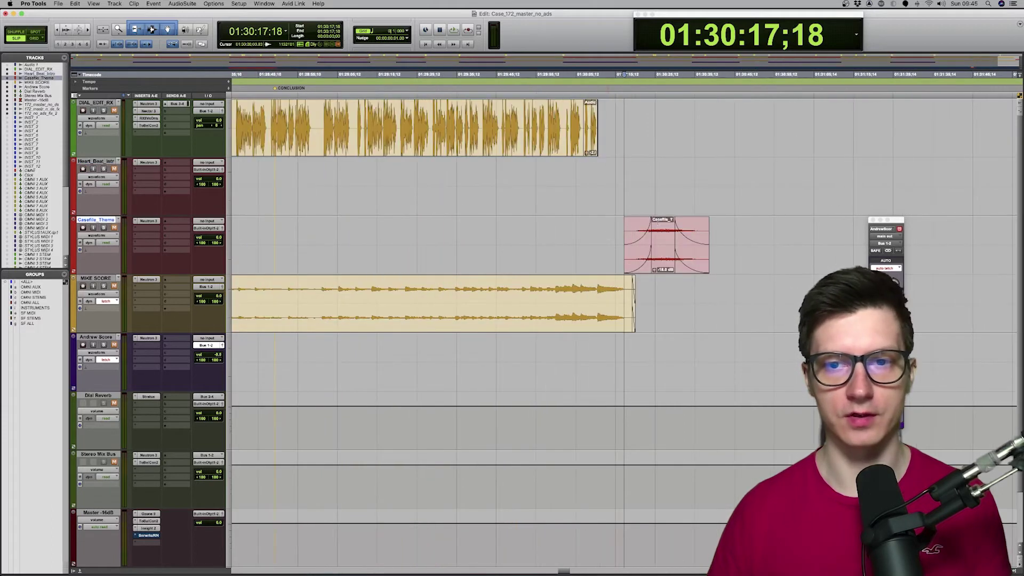
scroll(623, 236, "down", 1)
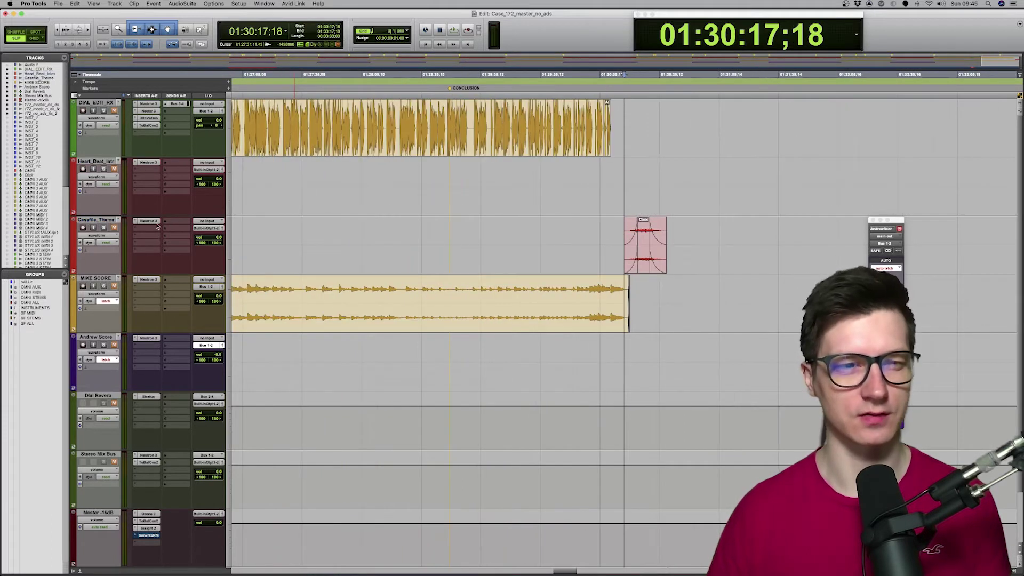
left_click(149, 221)
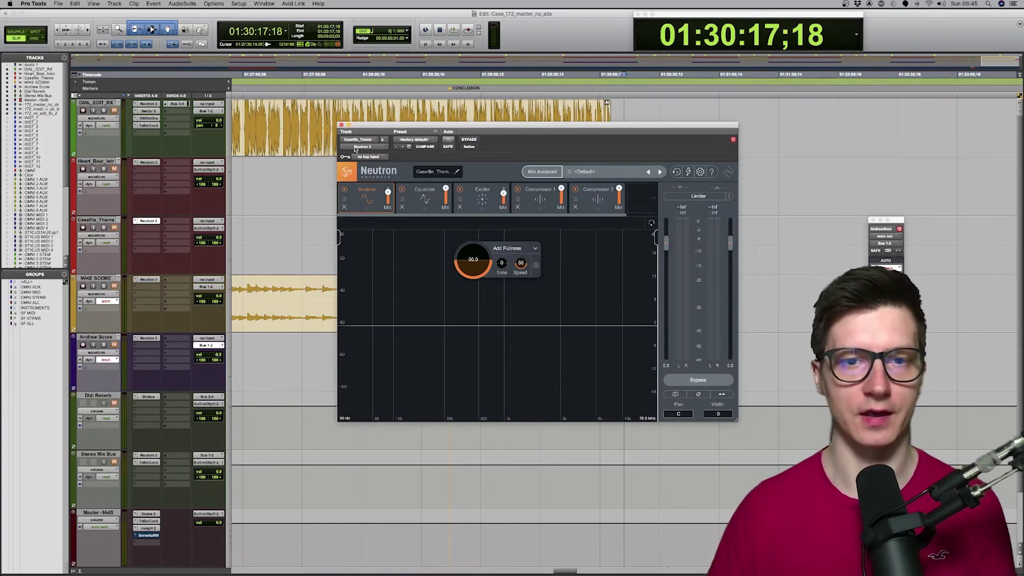
left_click(342, 125)
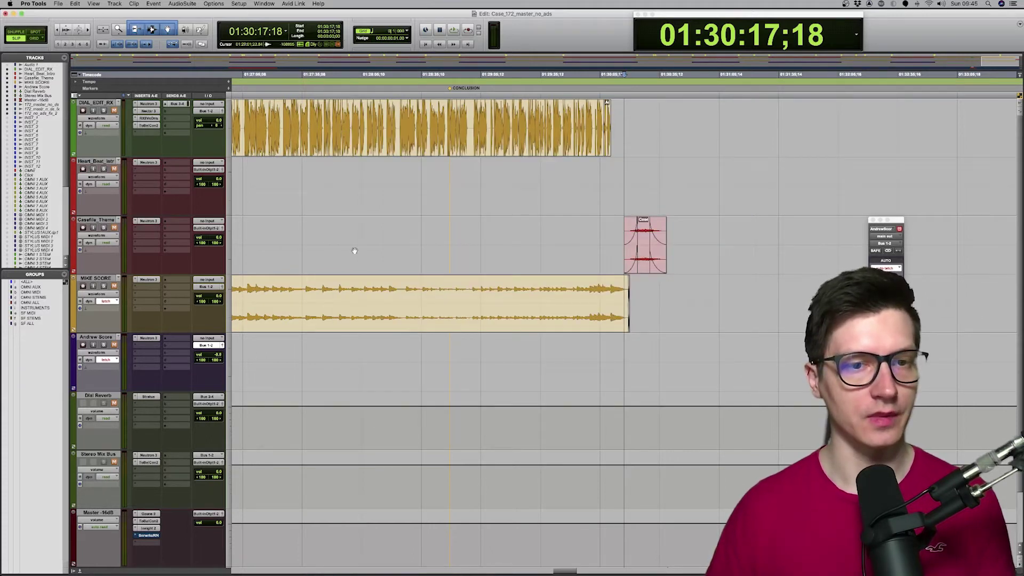
Open Neutron on the MIKE SCORE track, showing its 2.4:1 compressor
left_click(334, 282)
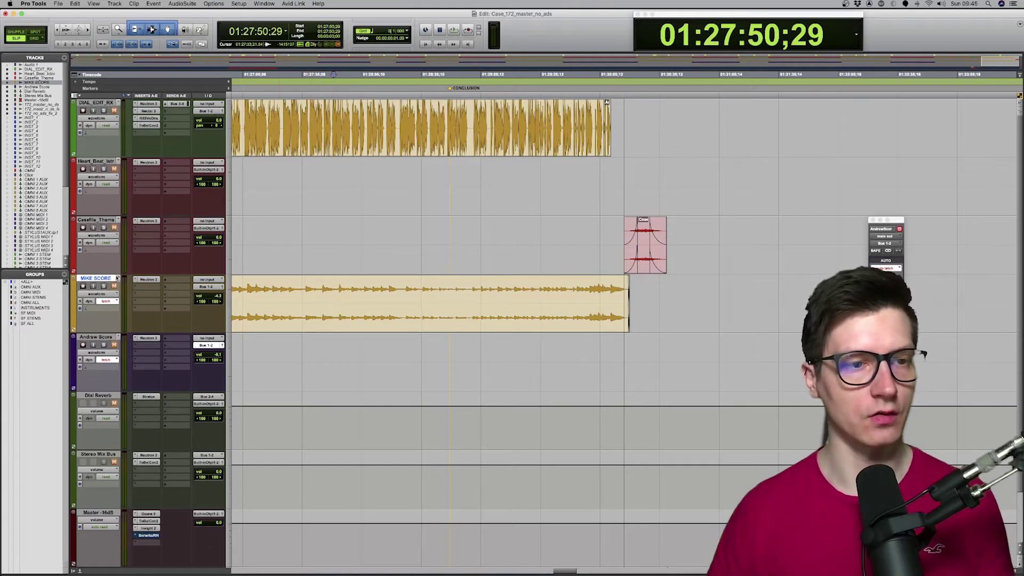
left_click(101, 337)
left_click(99, 337)
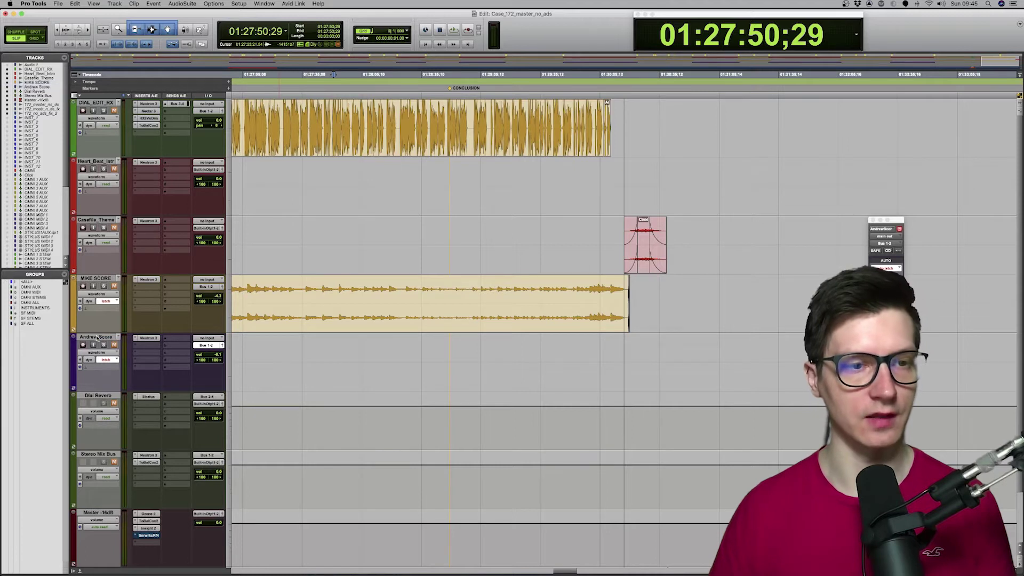
left_click(149, 279)
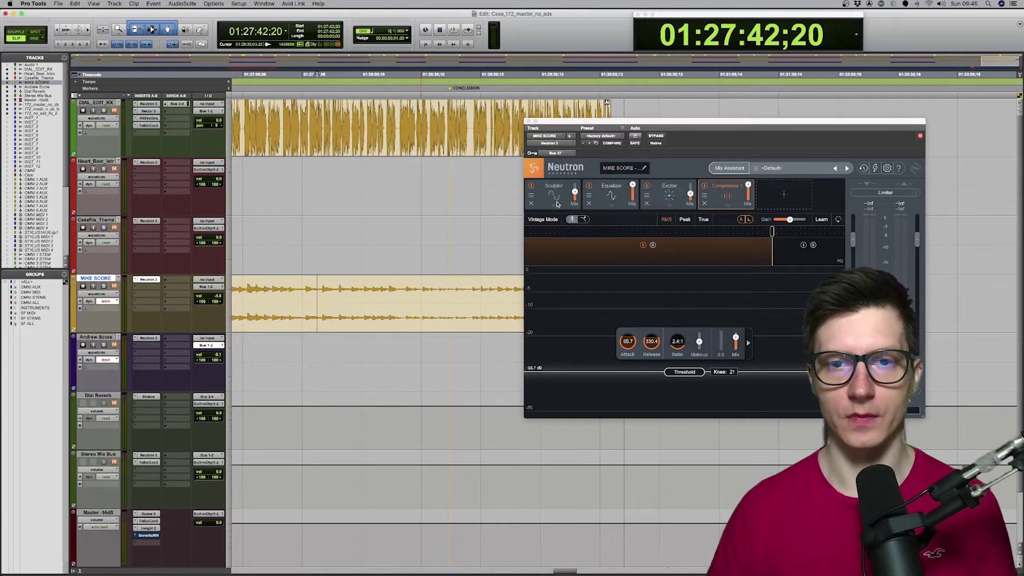
Compare the score's EQ against DIAL_EDIT_RX for masking while playing back the score
left_click(556, 204)
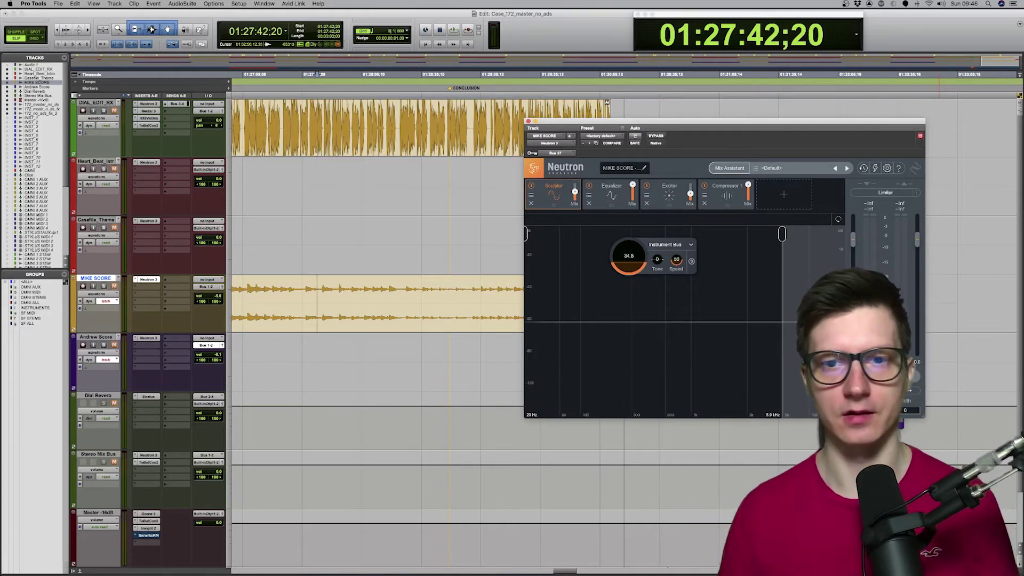
left_click(605, 198)
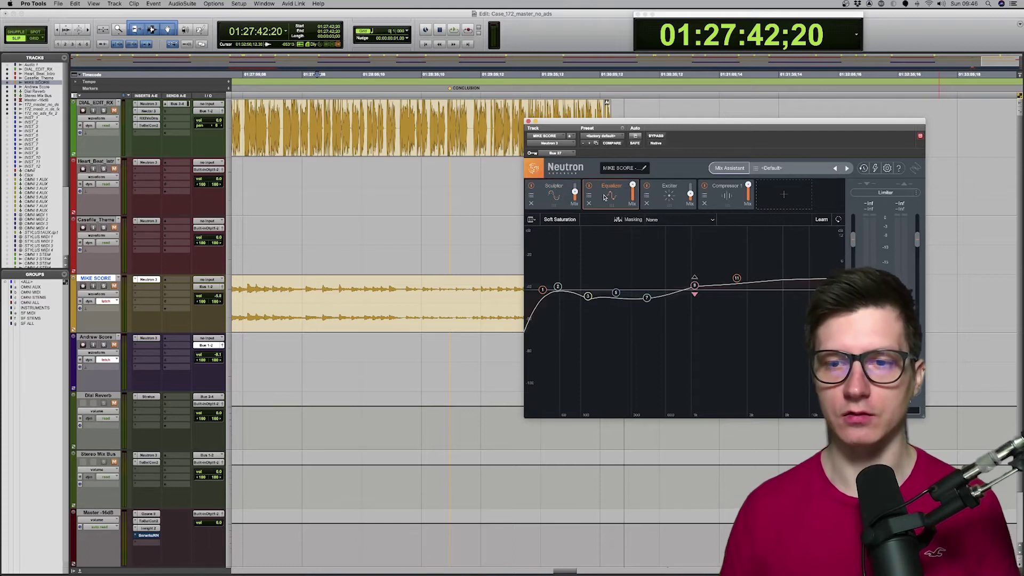
left_click(661, 221)
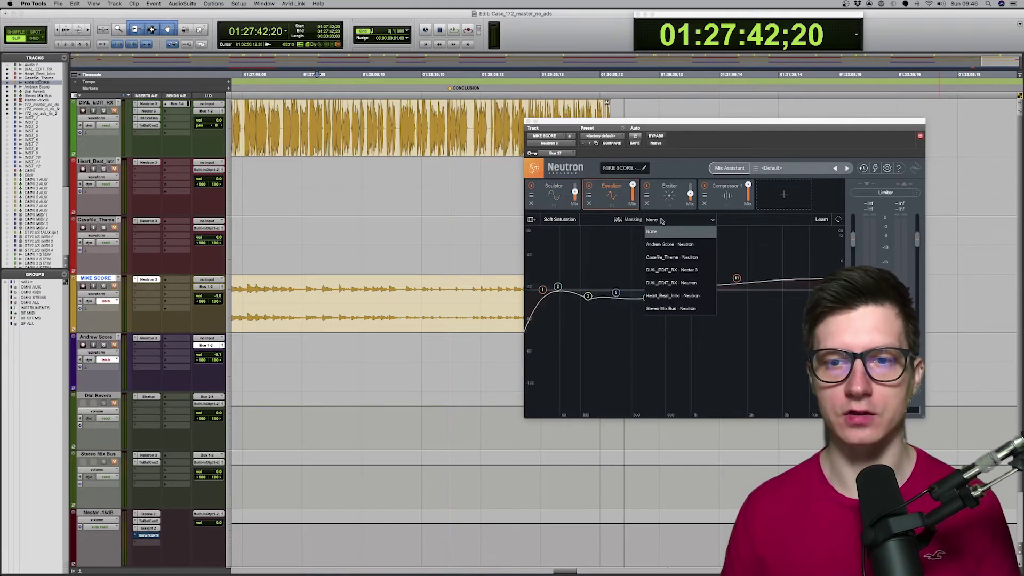
left_click(673, 283)
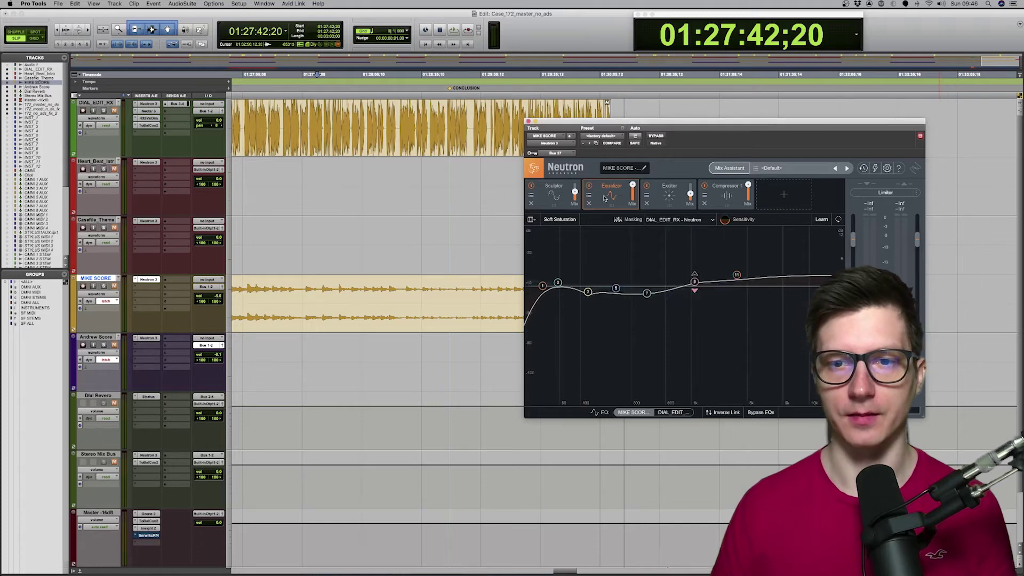
left_click(365, 281)
key("space")
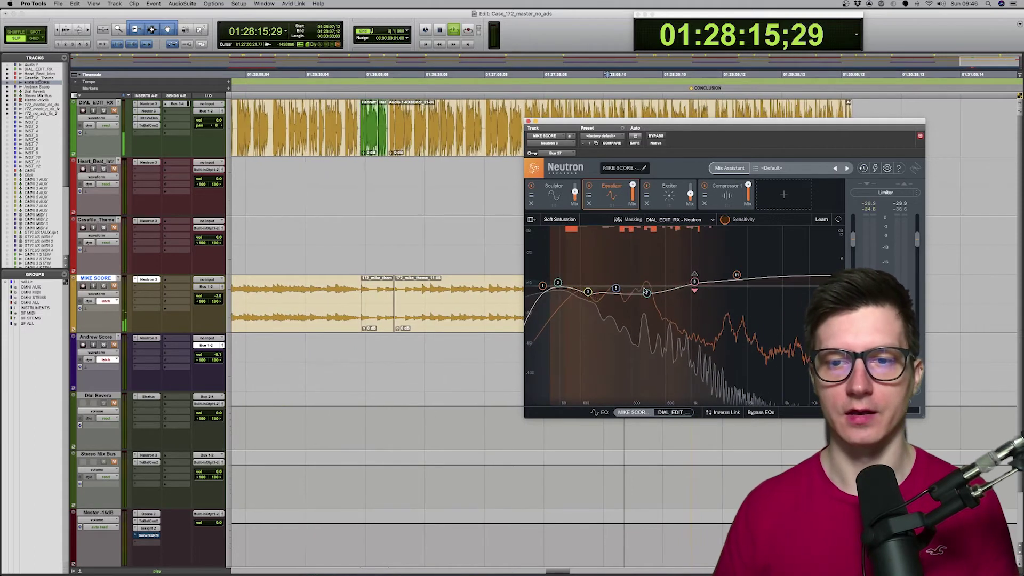
key("space")
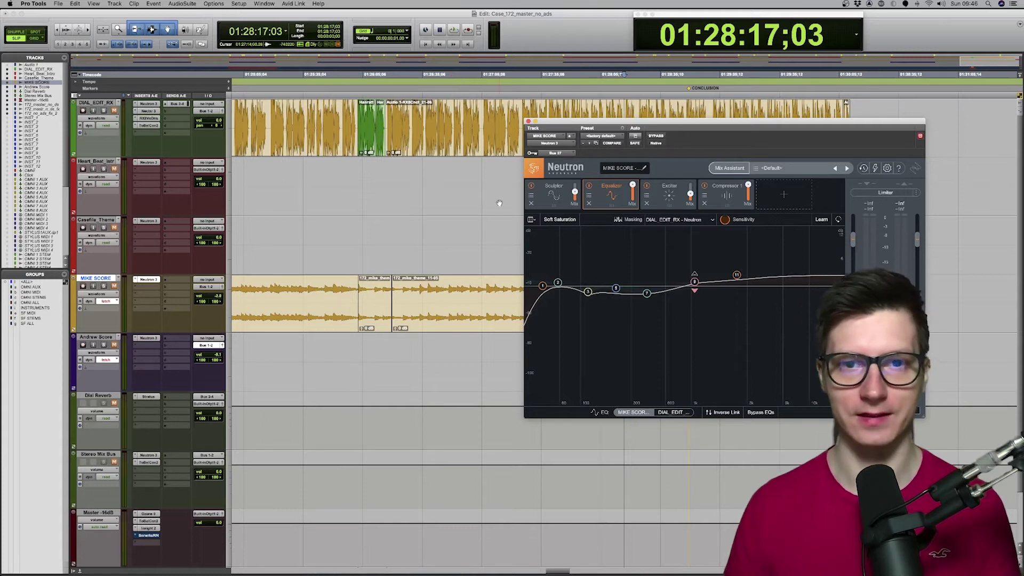
Push the score's Exciter toward Warm and review its 2.4:1 compressor
left_click(673, 207)
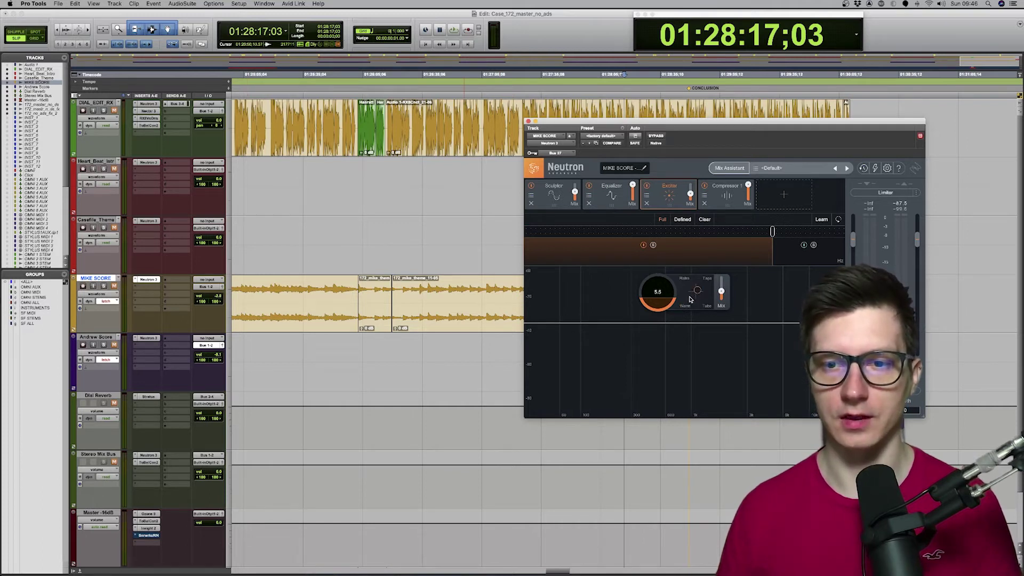
left_click_drag(697, 290, 682, 305)
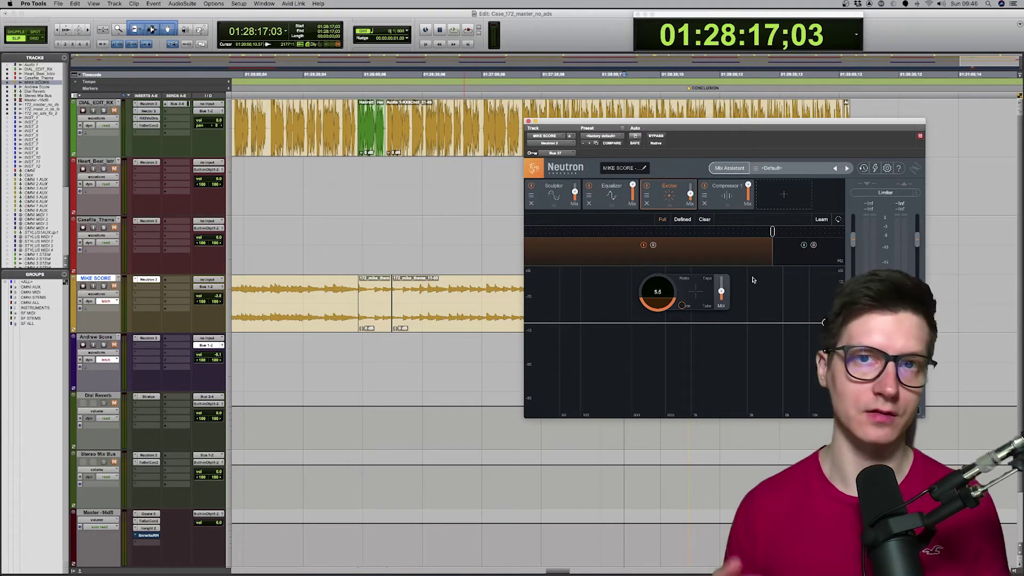
left_click(732, 205)
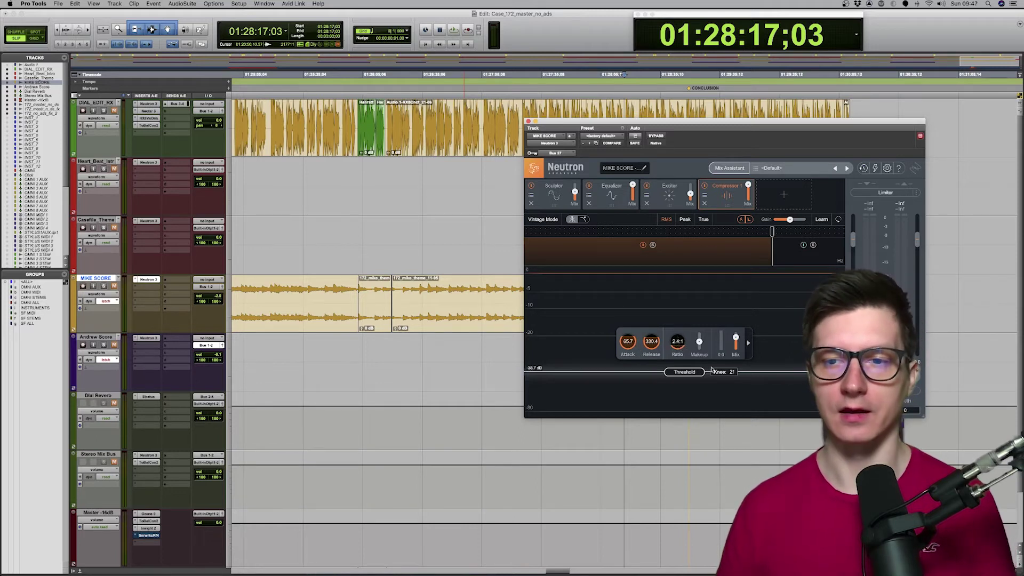
Close the score's Neutron and open Neutron on the Stereo Mix Bus, moved left
left_click(529, 121)
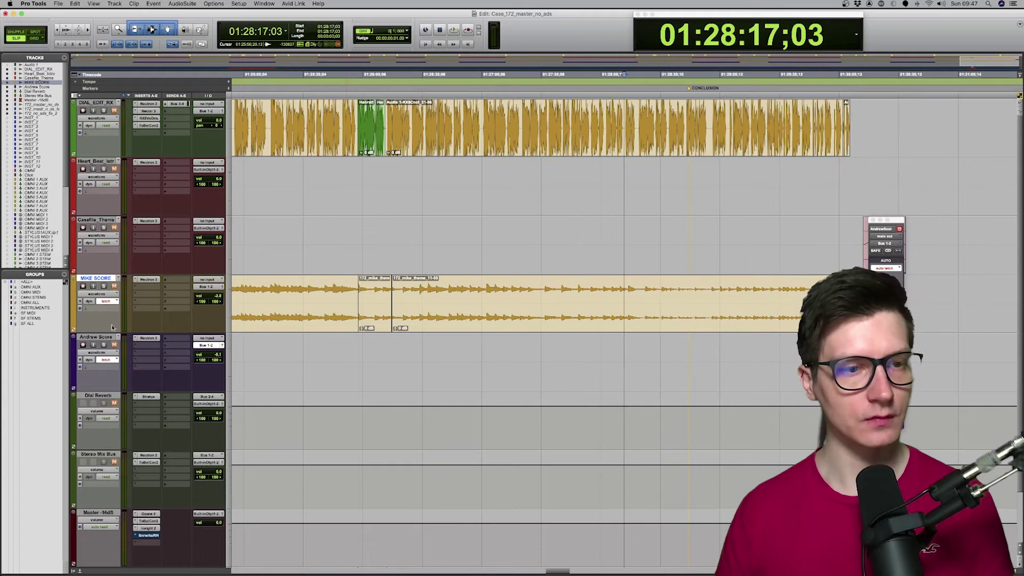
left_click(98, 337)
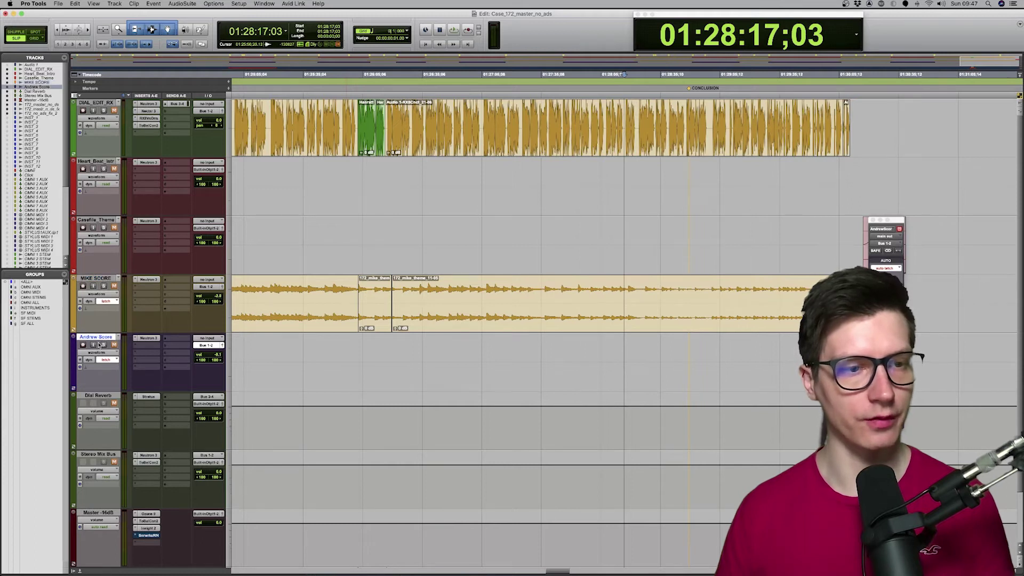
left_click(105, 454)
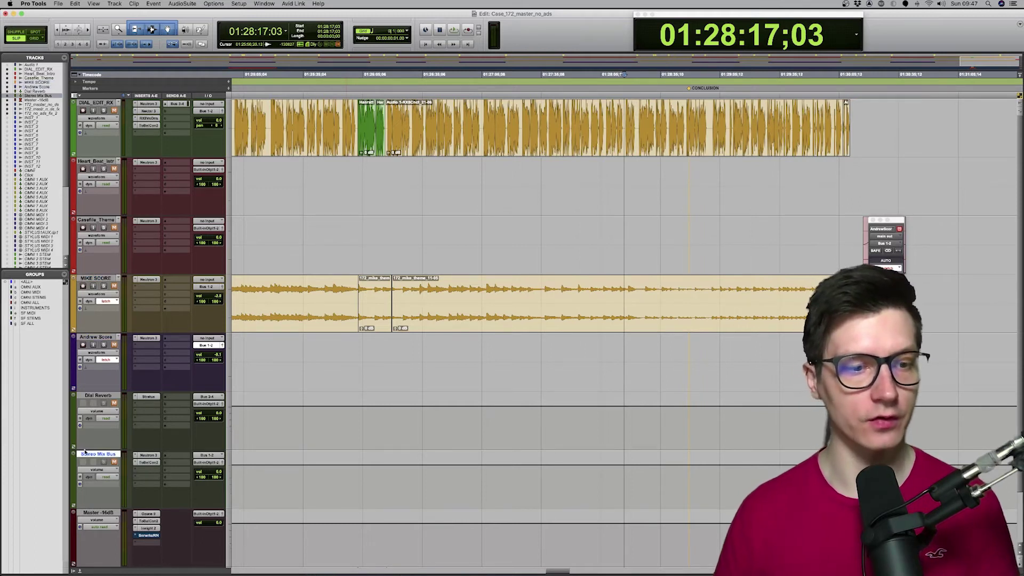
left_click(149, 455)
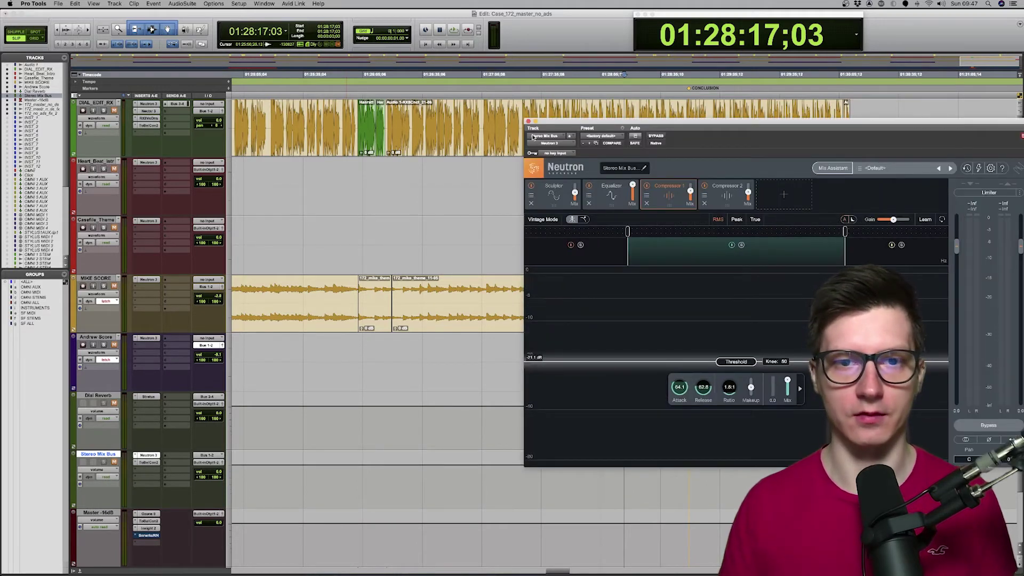
left_click_drag(613, 126, 423, 145)
Review the mix bus Sculptor, EQ and both compressors, ending on Compressor 2 at 1.5:1
left_click(363, 227)
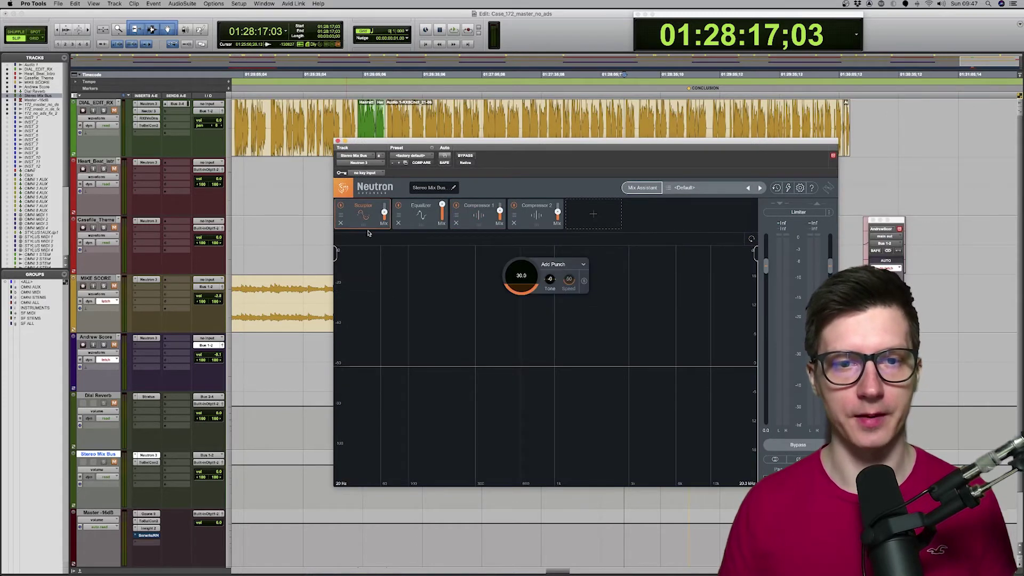
left_click(427, 221)
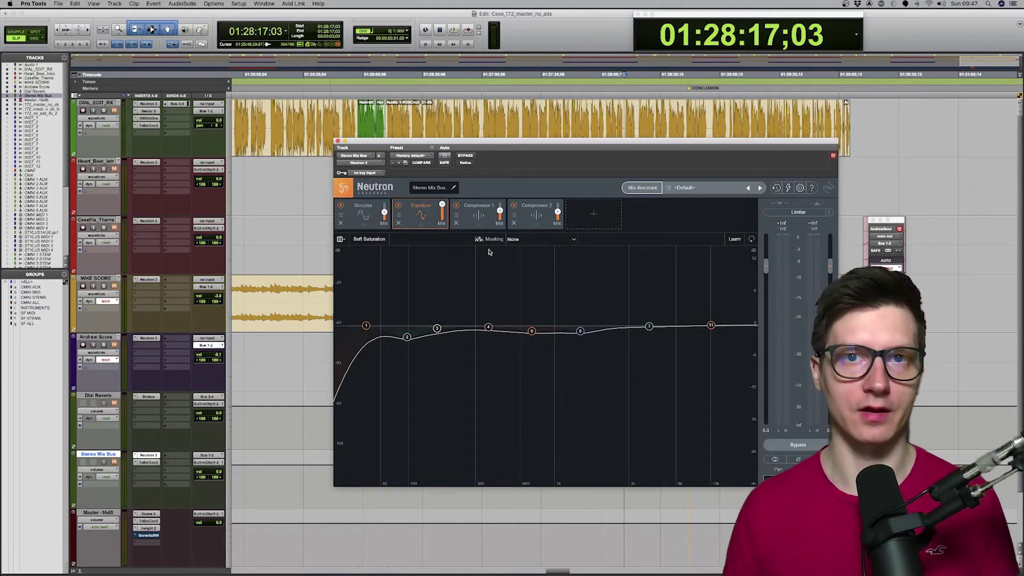
left_click(478, 223)
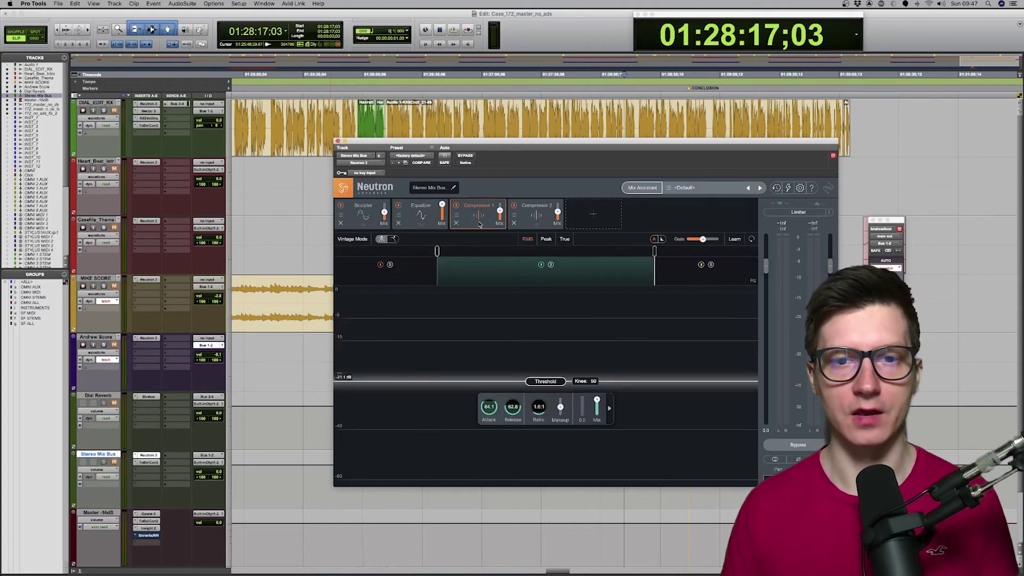
left_click(535, 224)
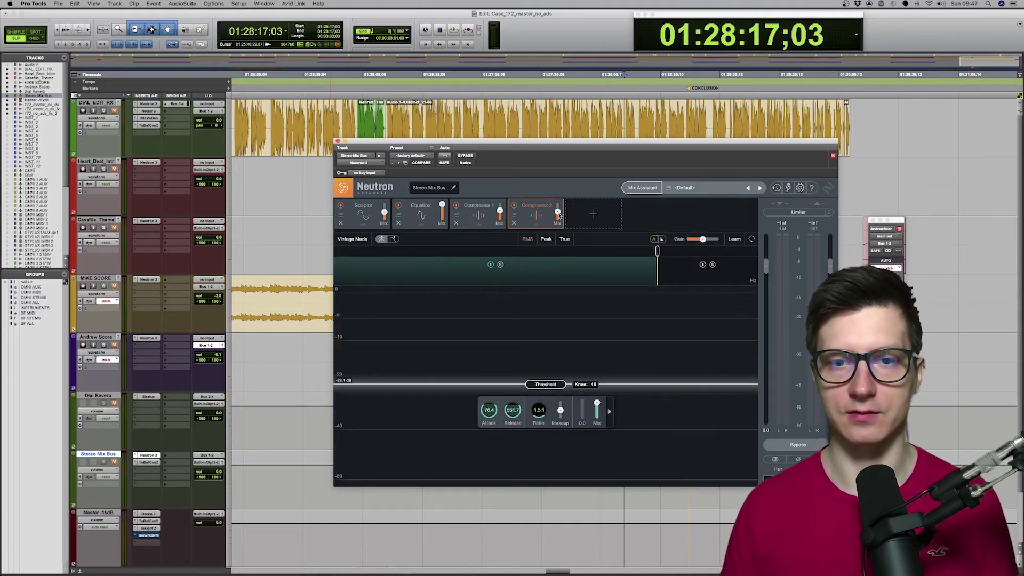
left_click(475, 225)
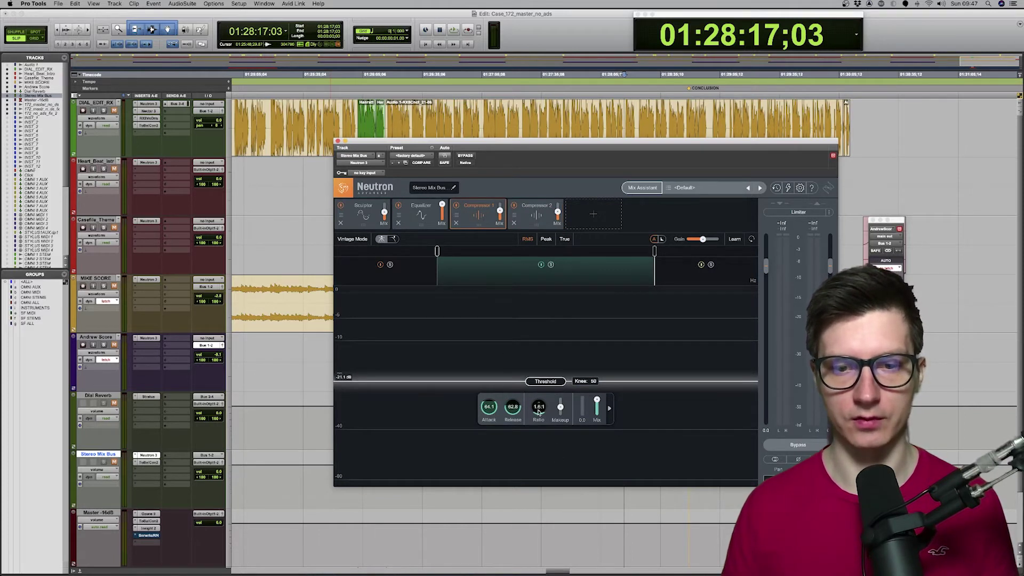
left_click(533, 225)
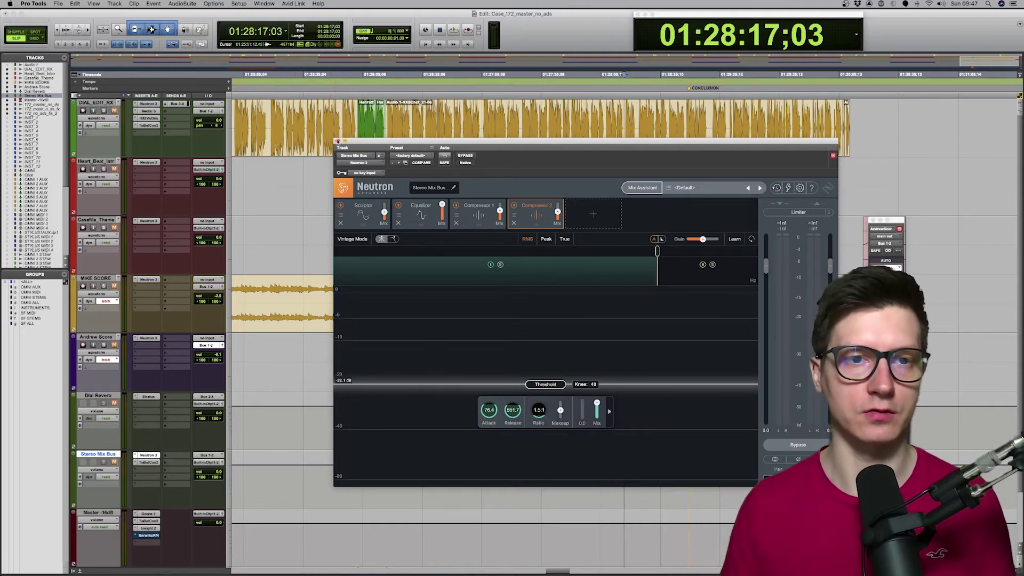
Close the mix-bus Neutron, then open Neutron on the ALICE dialogue track and reposition it
key("super+w")
key("super+bracketleft")
key("super+bracketleft")
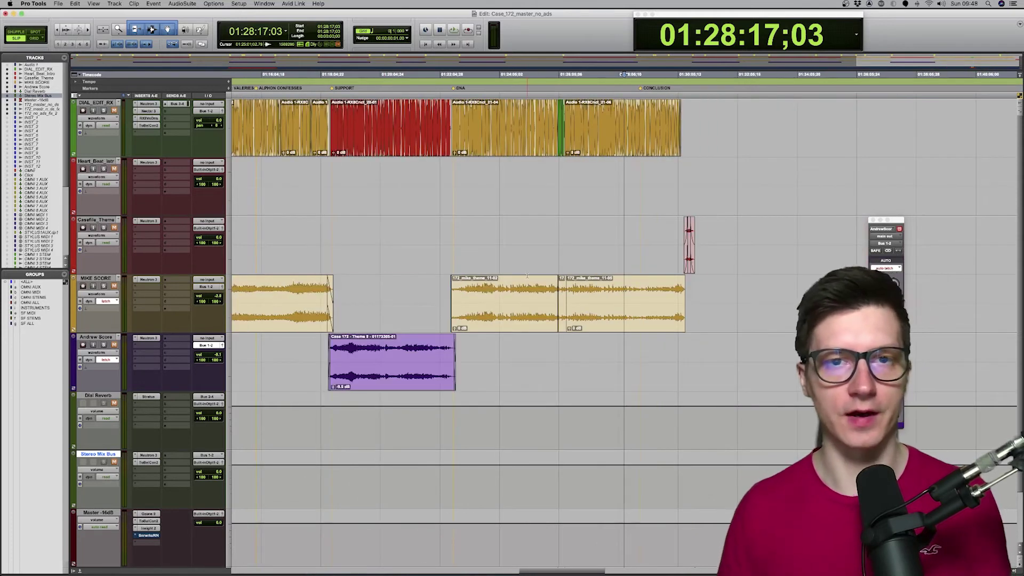
key("super+bracketright")
key("super+bracketright")
key("super+bracketright")
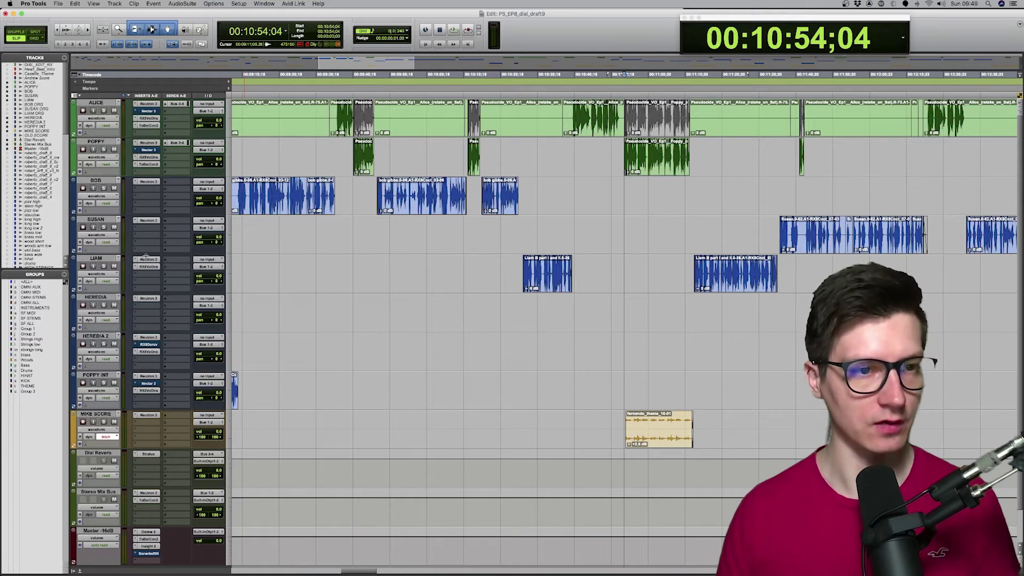
left_click(100, 491)
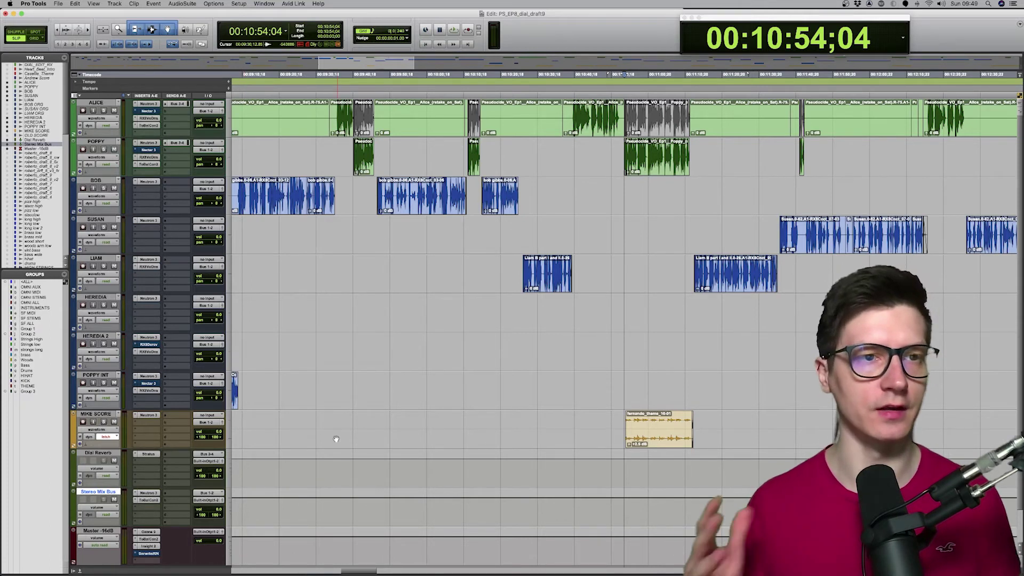
left_click(101, 102)
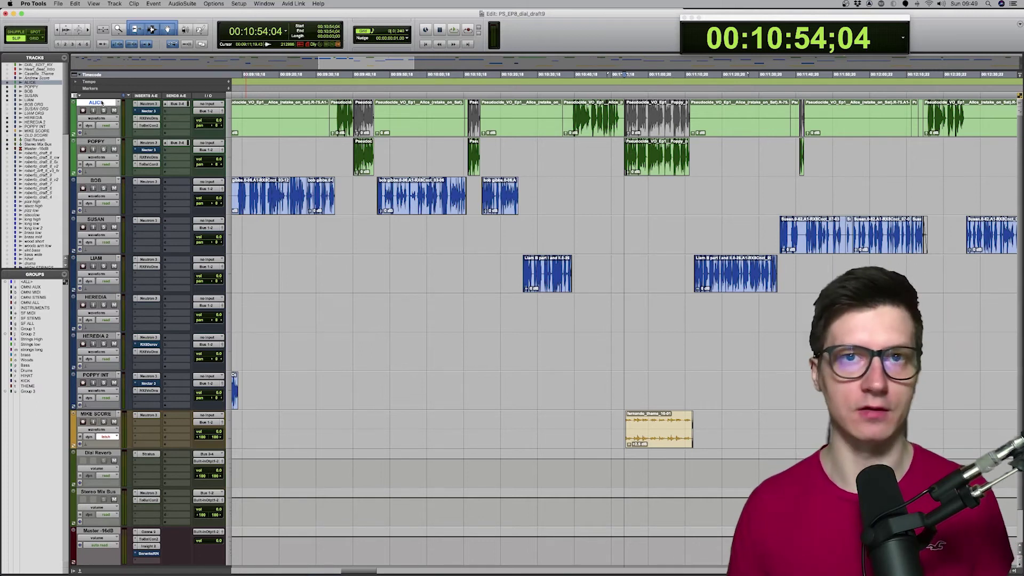
left_click(148, 103)
left_click_drag(362, 41, 499, 66)
Inspect ALICE's 125 Hz high-pass, third and high-shelf EQ bands, then its 3.0:1 Compressor 1
left_click(345, 145)
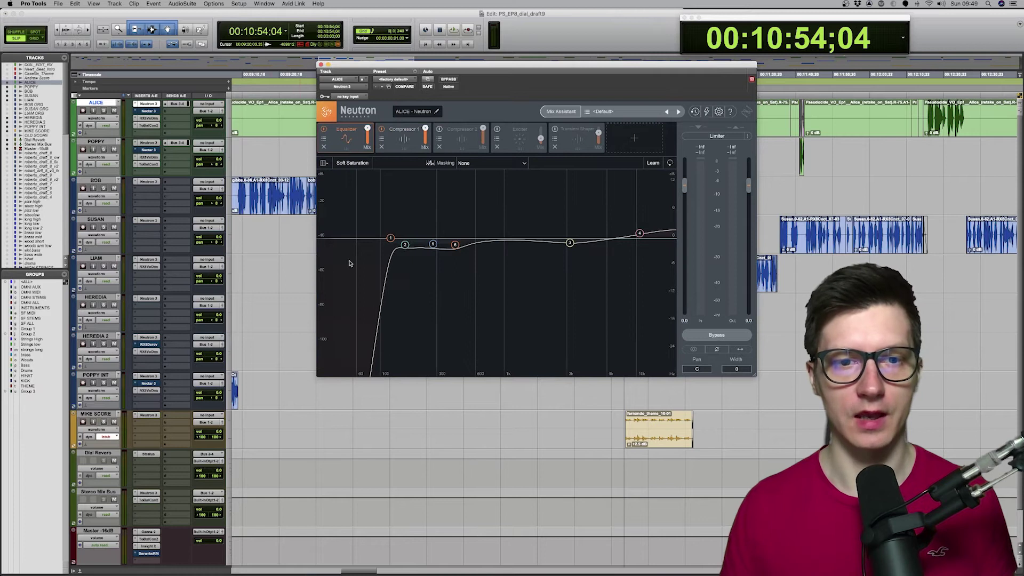
left_click(390, 238)
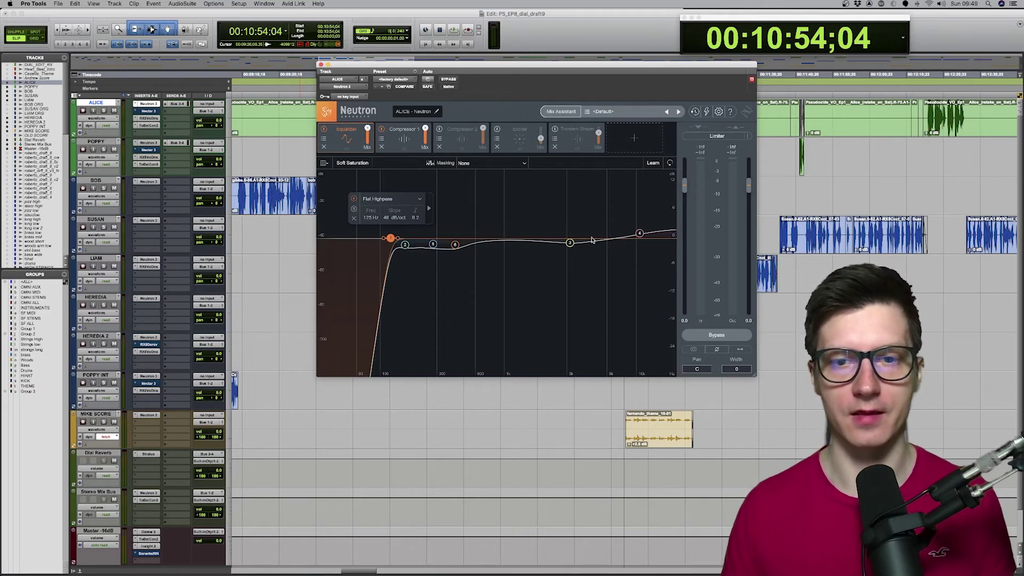
left_click(570, 242)
left_click(640, 234)
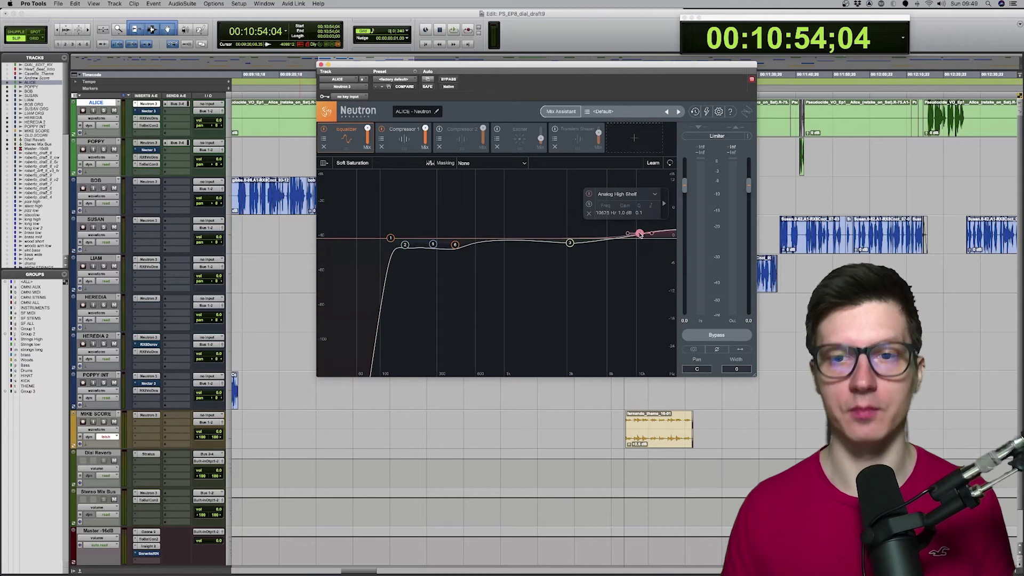
left_click(402, 143)
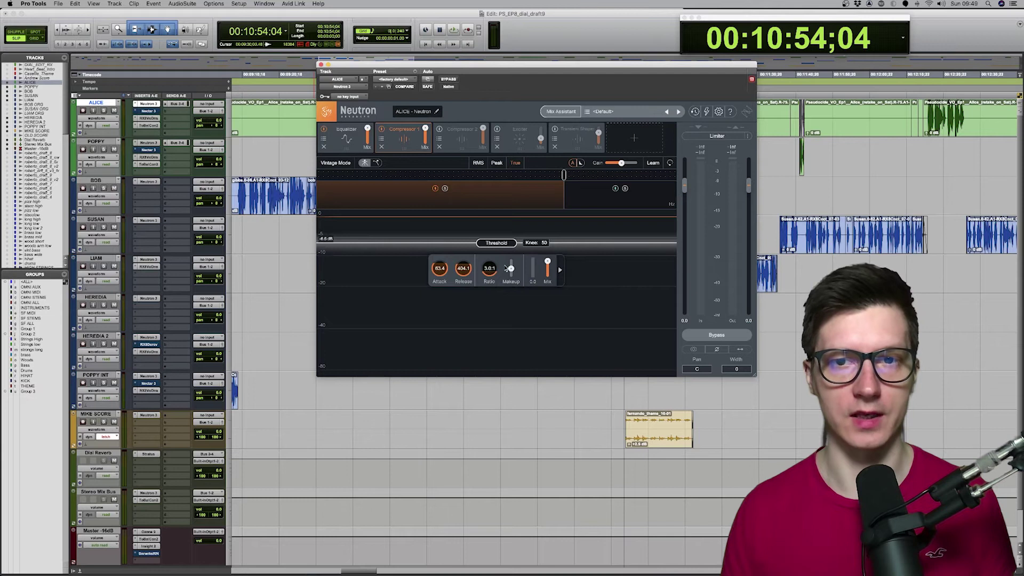
left_click(321, 64)
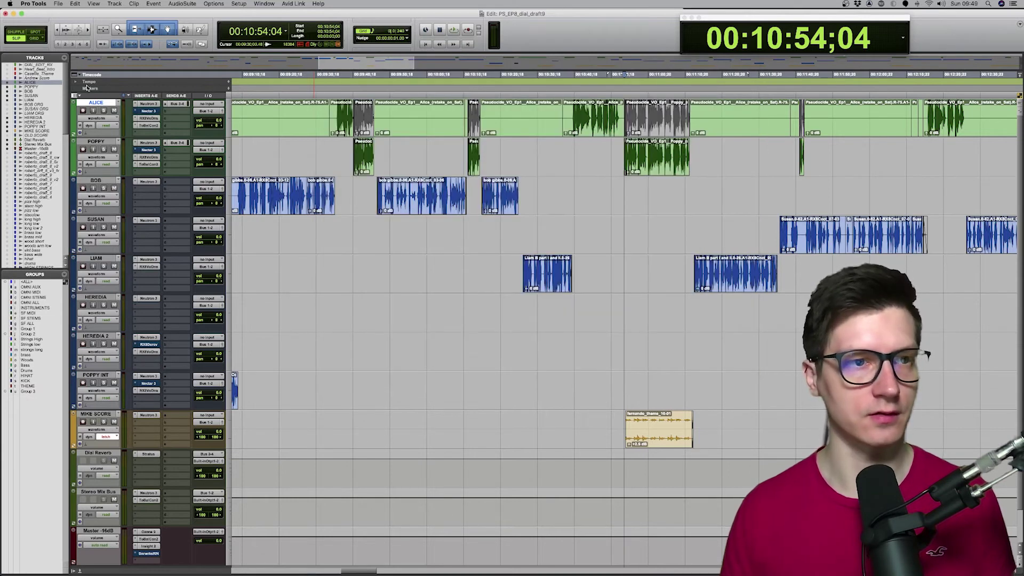
left_click(97, 142)
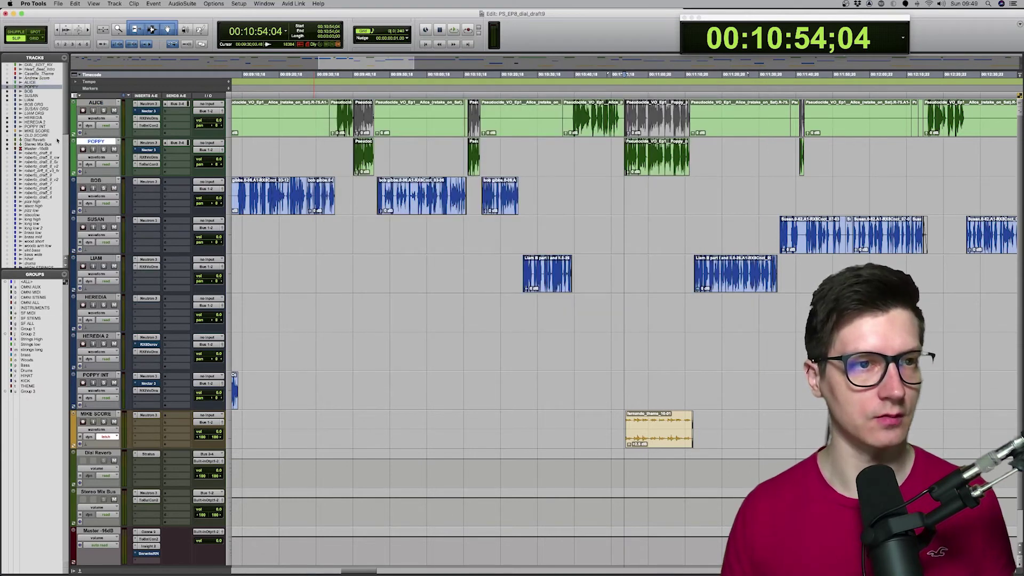
left_click(149, 144)
left_click(342, 149)
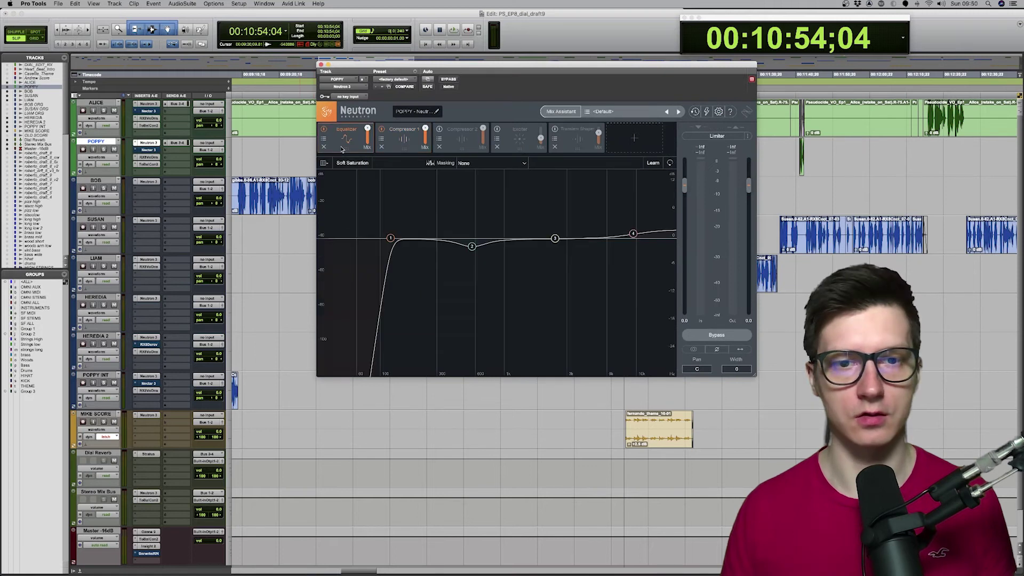
left_click(391, 238)
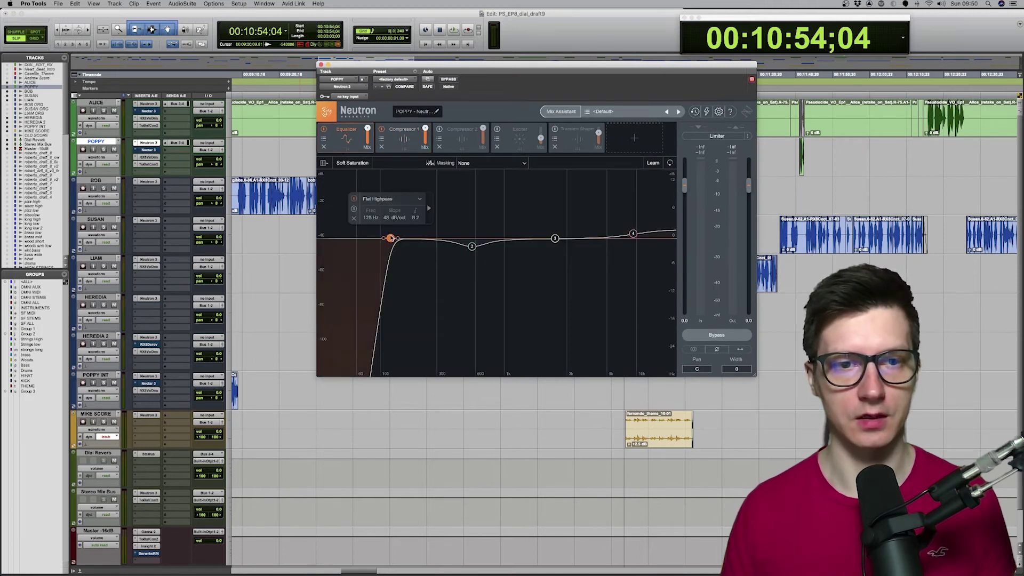
left_click(472, 247)
left_click(633, 234)
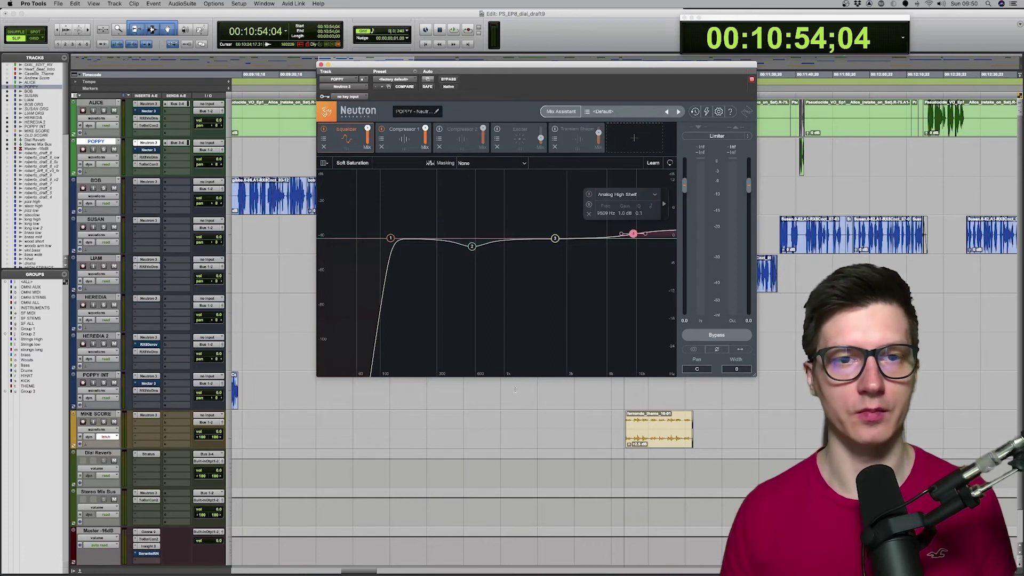
left_click(406, 145)
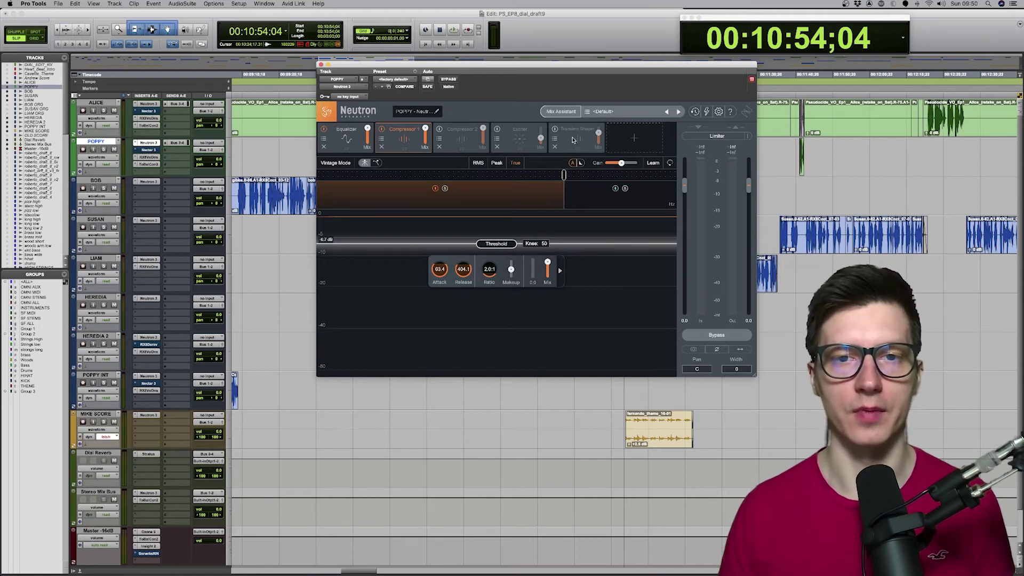
left_click(320, 65)
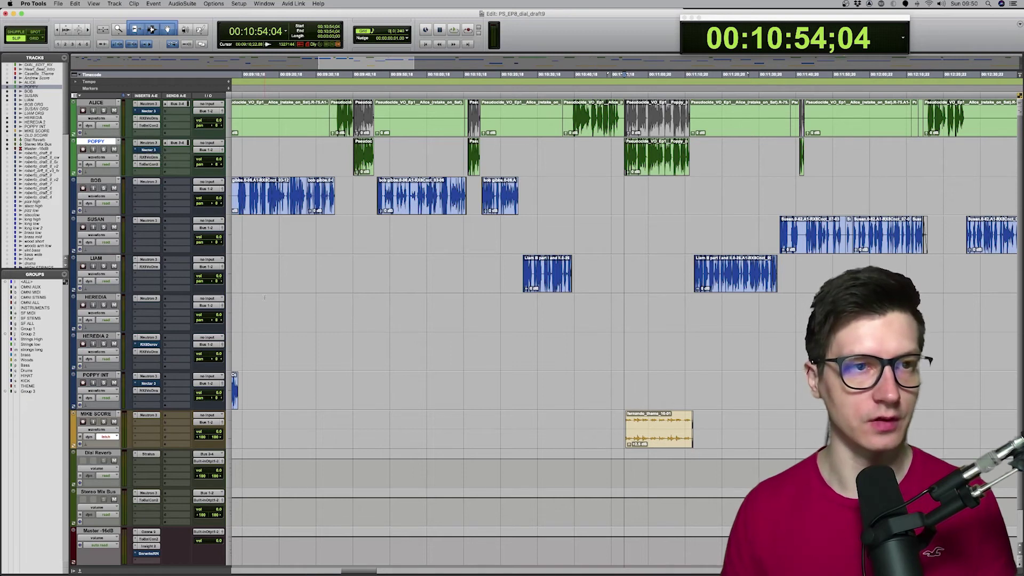
Deselect POPPY, set the edit position to 01:25:24;25 and zoom the timeline out
left_click(99, 144)
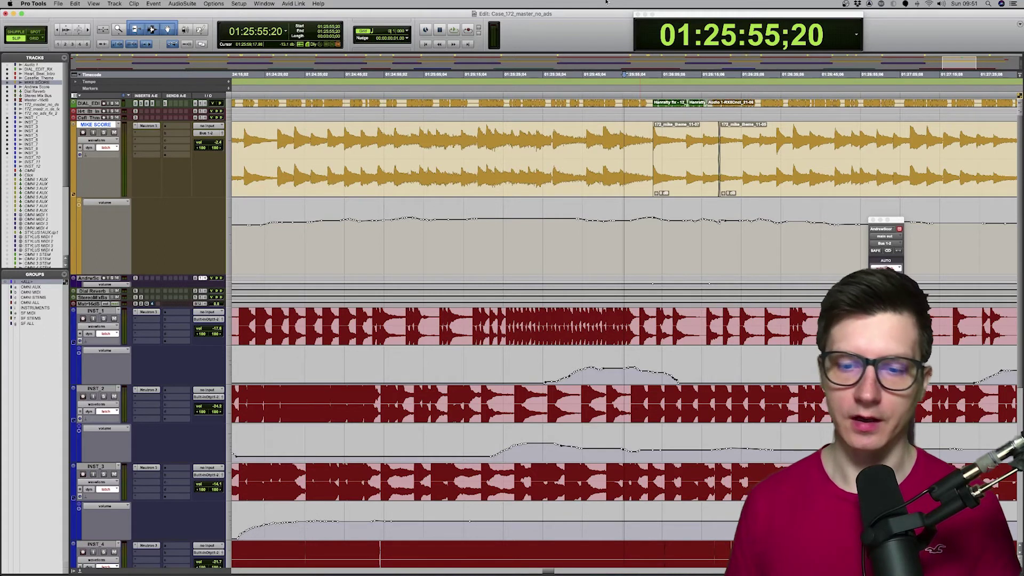
scroll(576, 181, "down", 6)
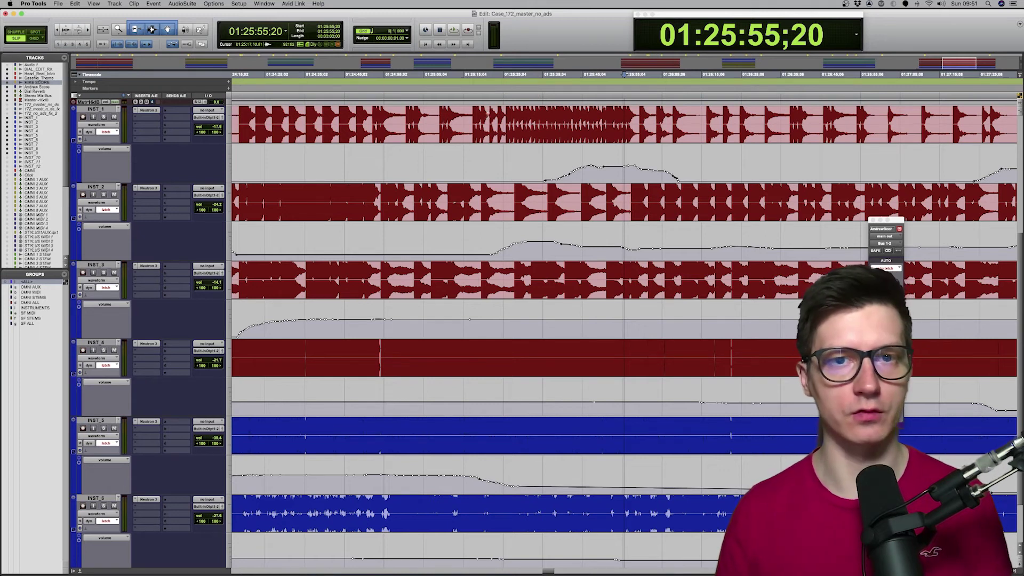
left_click(502, 115)
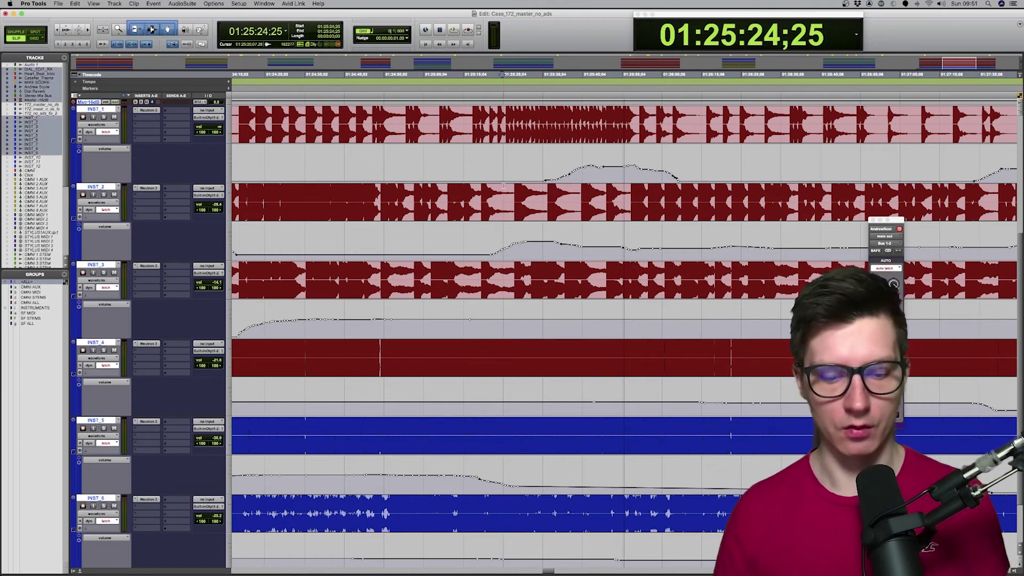
key("super+bracketleft")
key("super+bracketleft")
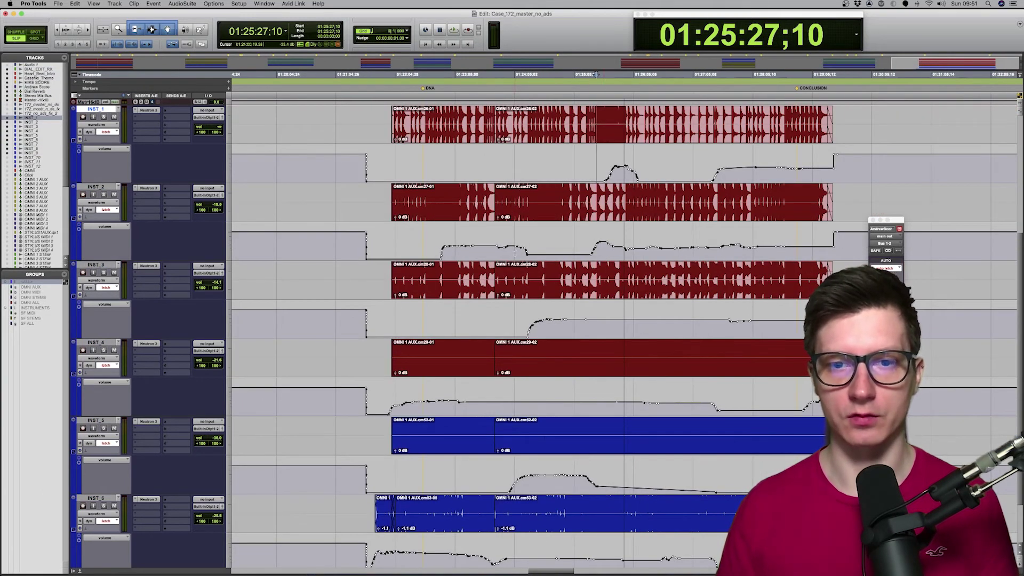
scroll(533, 320, "down", 3)
scroll(604, 108, "up", 10)
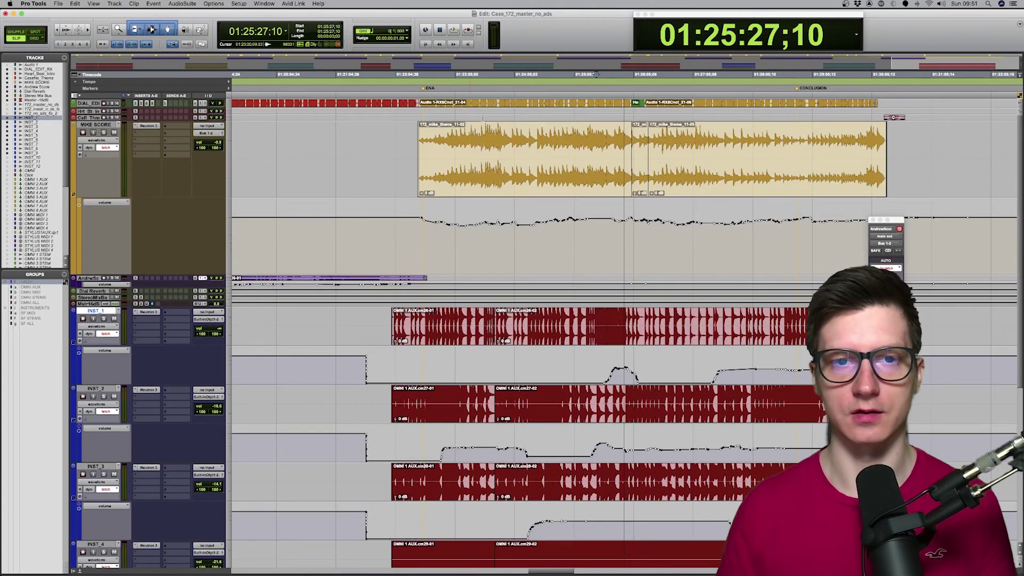
scroll(500, 96, "down", 7)
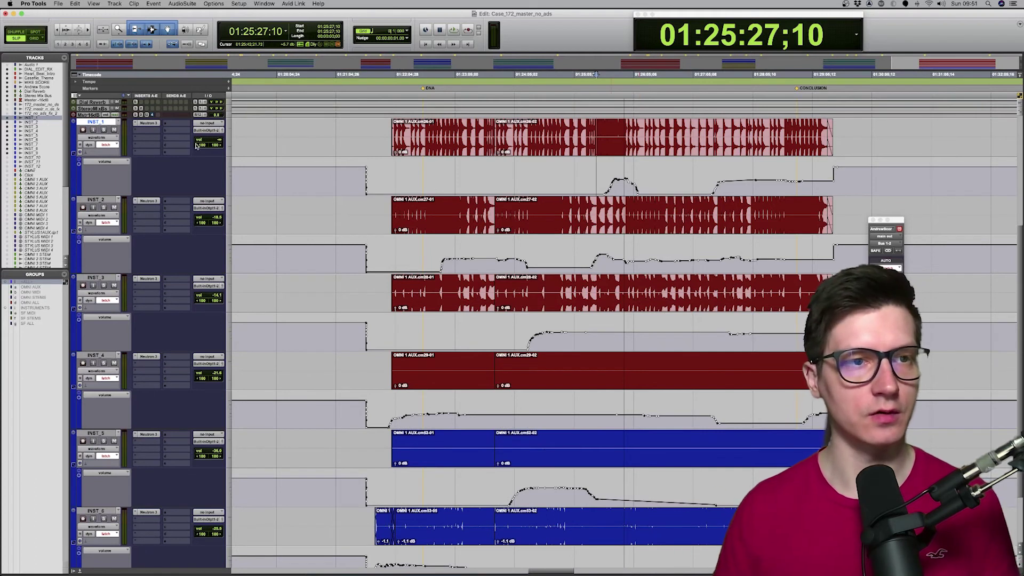
scroll(98, 519, "down", 3)
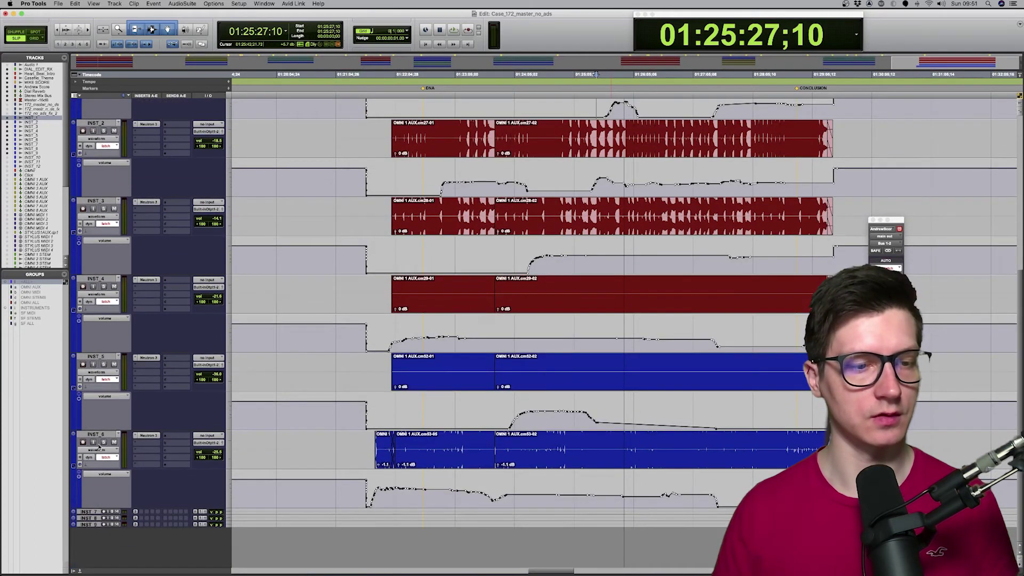
Select INST_9, extend the selection from DIAL_EDIT, then narrow it to INST_1 alone
left_click(94, 525)
scroll(95, 525, "up", 10)
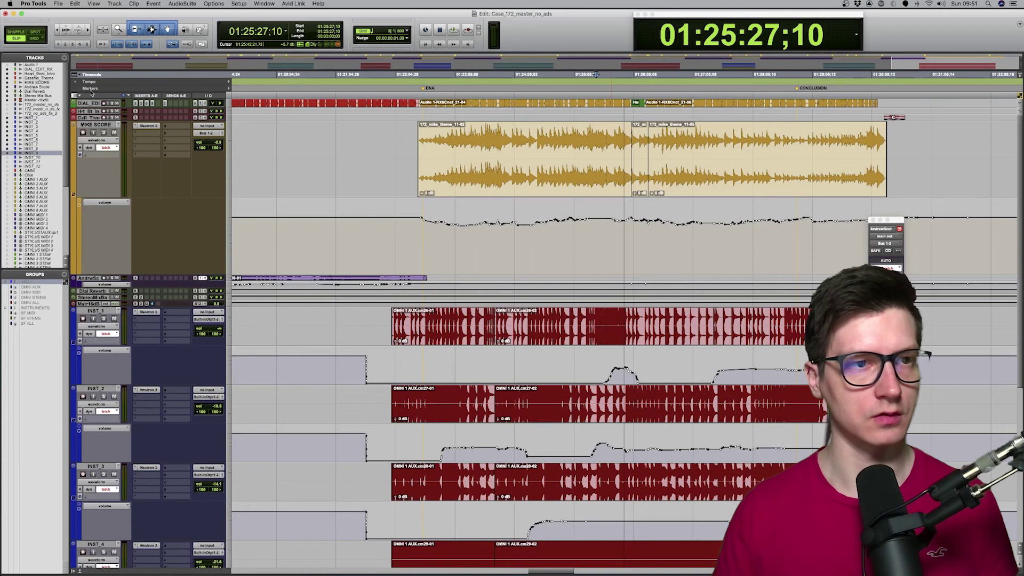
left_click(92, 102, "shift")
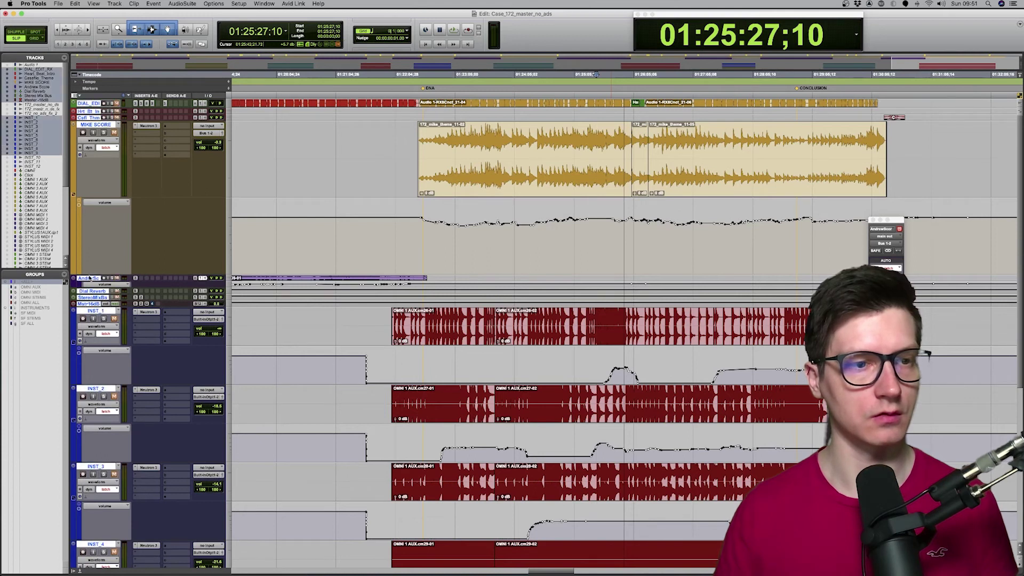
left_click(93, 311)
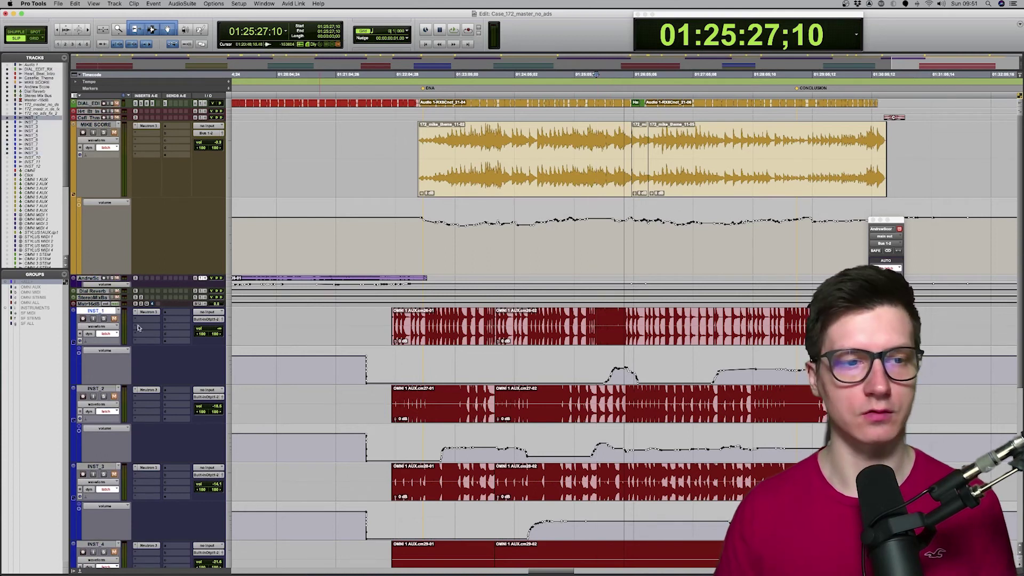
Run Neutron's Mix Assistant on INST_1 in Track Enhance mode and accept the Piano preset
left_click(150, 315)
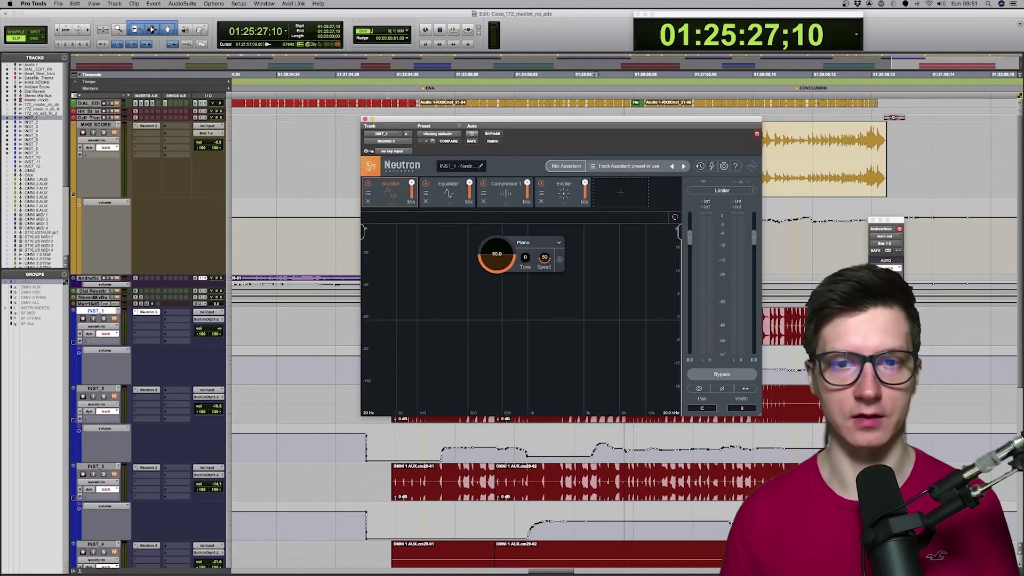
left_click_drag(544, 121, 289, 14)
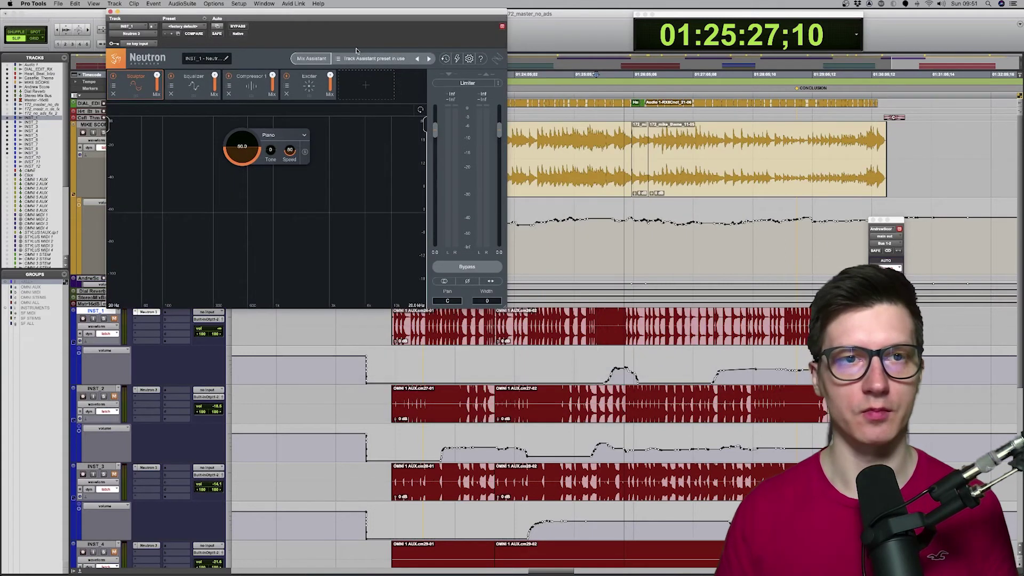
left_click(311, 57)
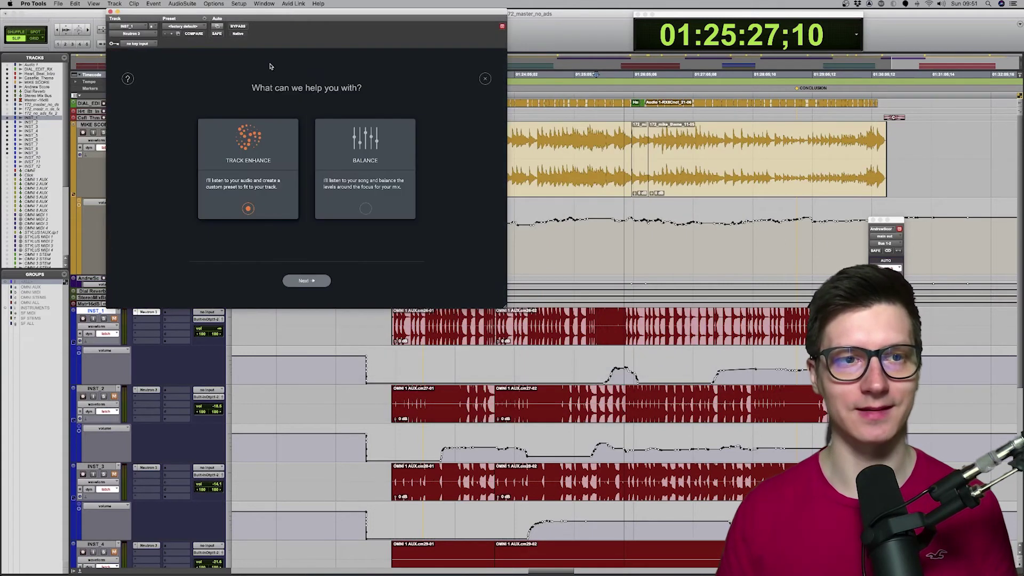
left_click(308, 281)
left_click(312, 281)
key("space")
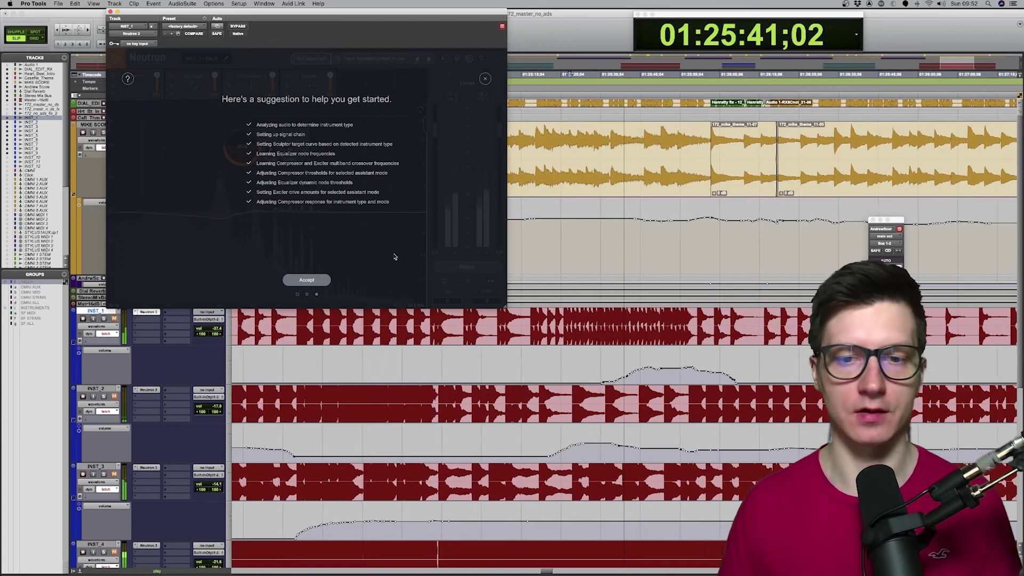
left_click(307, 280)
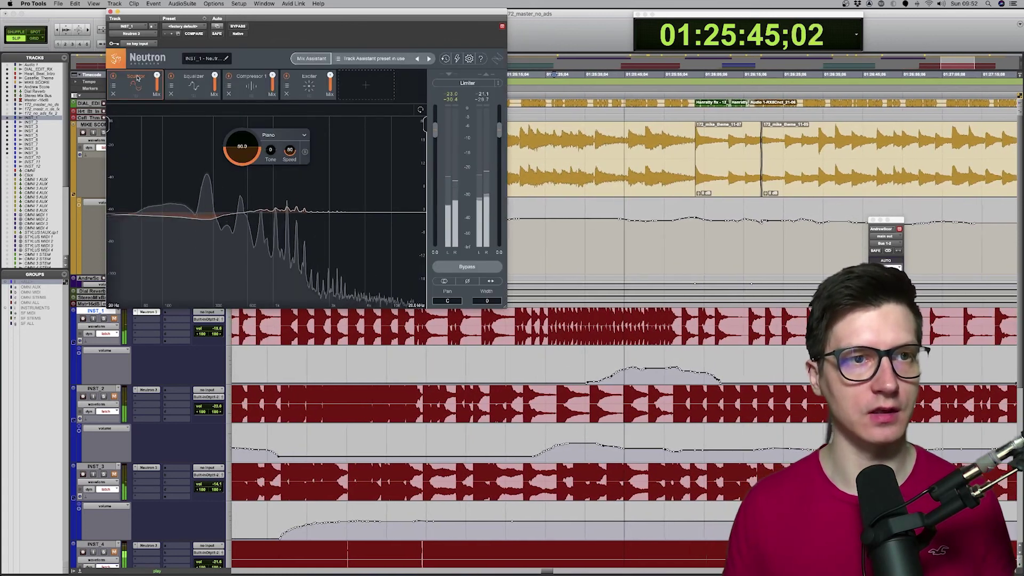
Review the preset's Equalizer, Compressor and Exciter module settings
left_click_drag(196, 13, 350, 74)
left_click(346, 149)
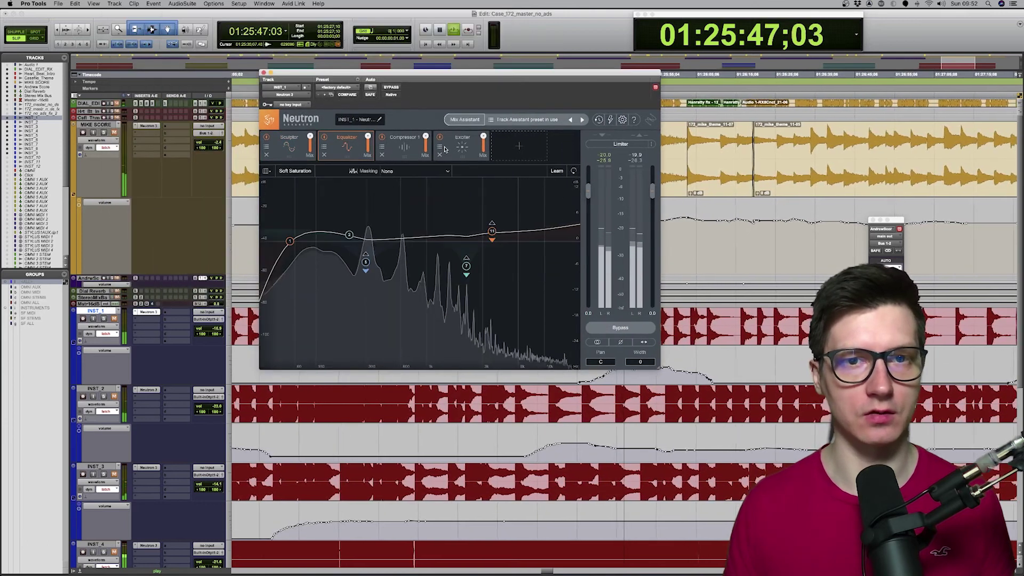
left_click(405, 148)
left_click(463, 152)
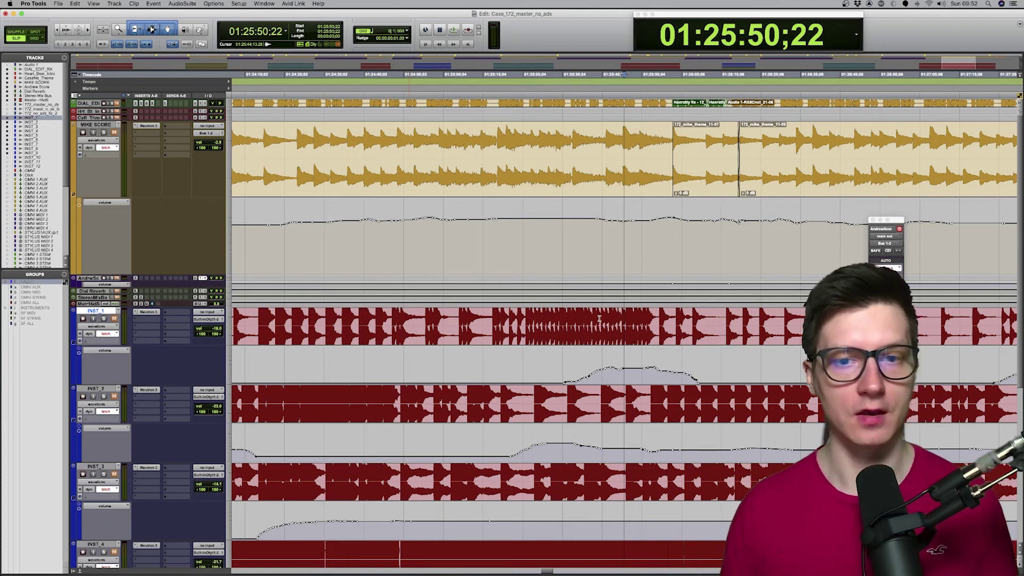
scroll(599, 319, "down", 5)
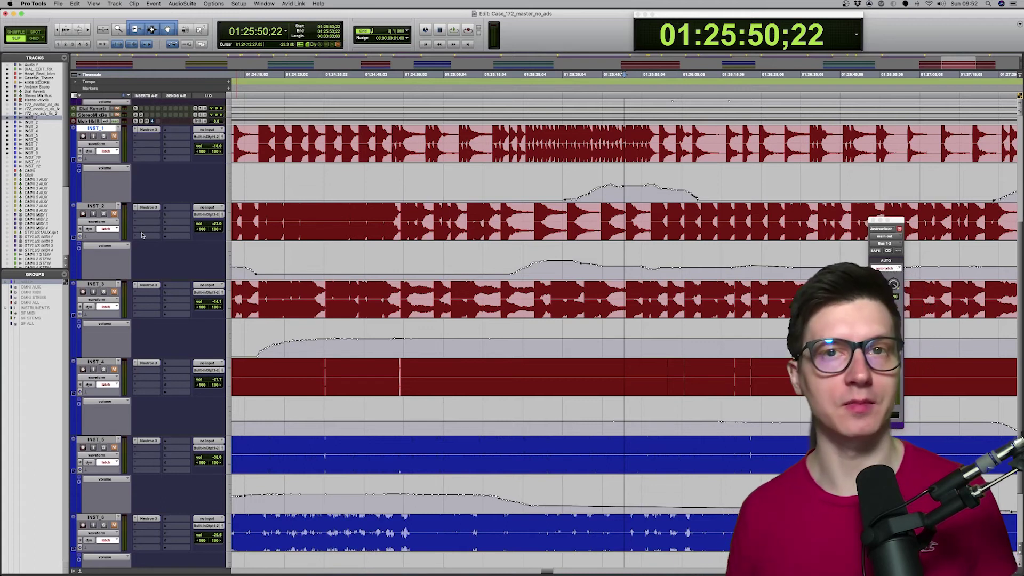
scroll(320, 233, "down", 2)
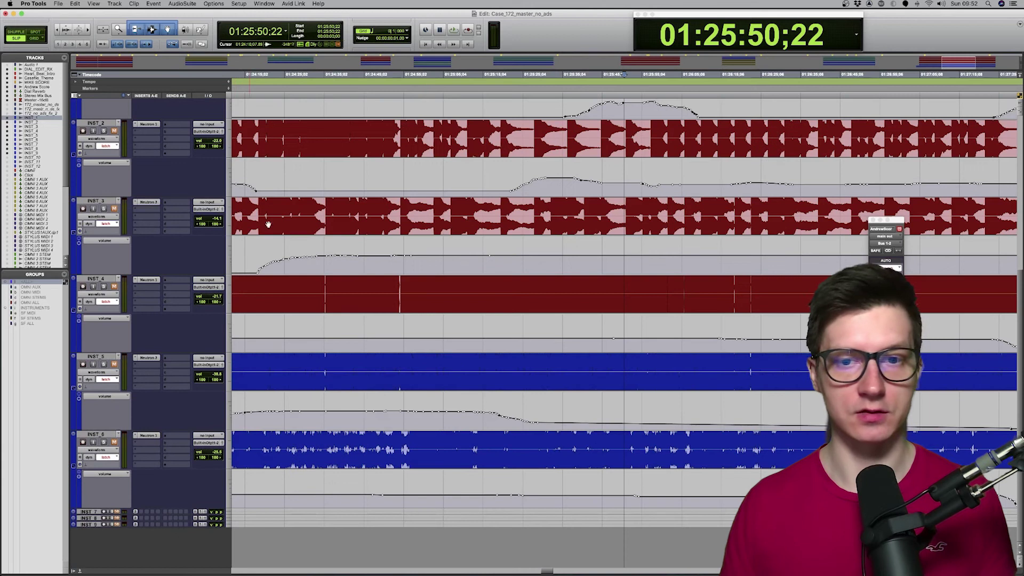
scroll(444, 236, "up", 2)
scroll(444, 237, "down", 1)
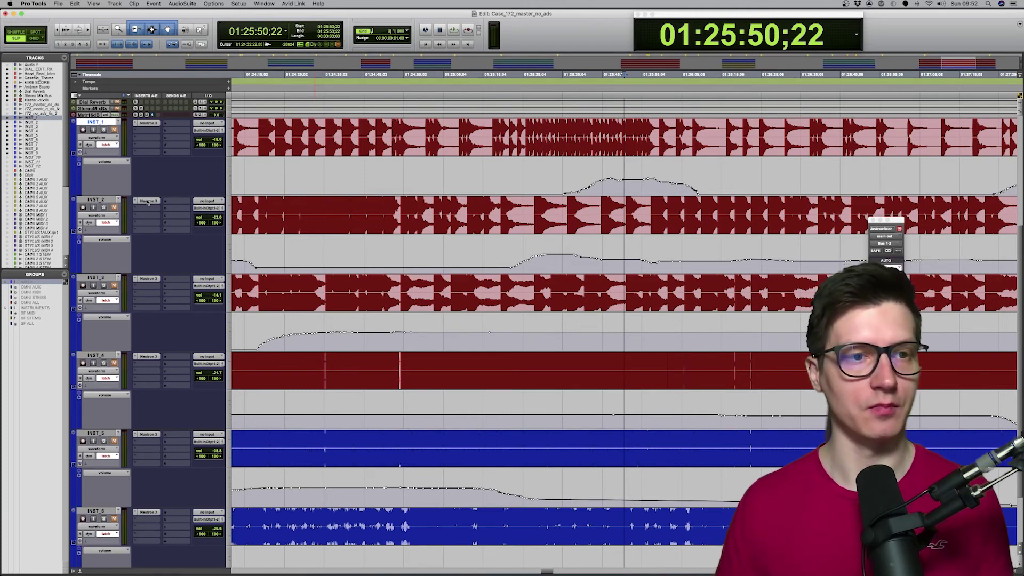
key("super+bracketleft")
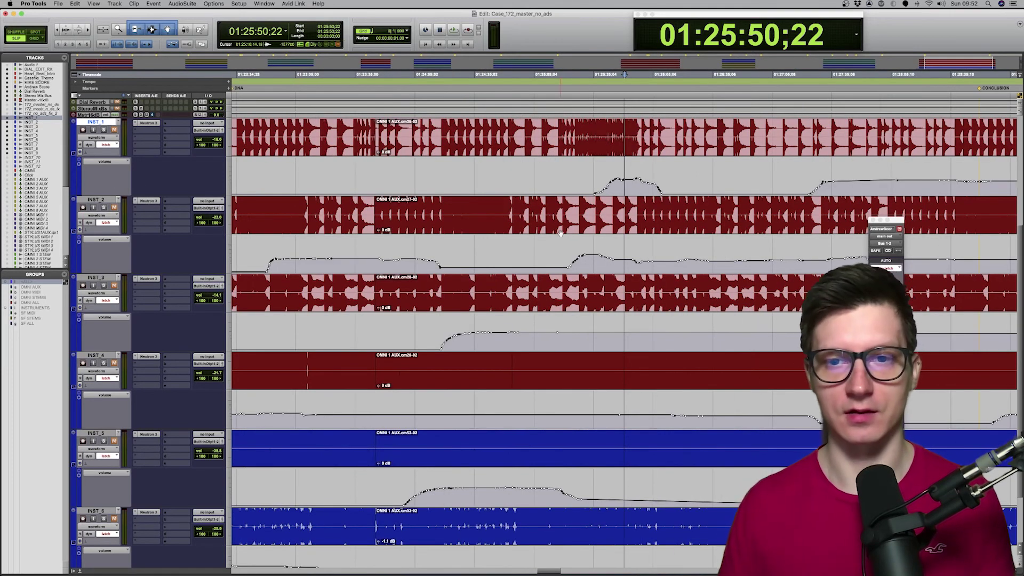
key("super+bracketleft")
key("super+bracketleft")
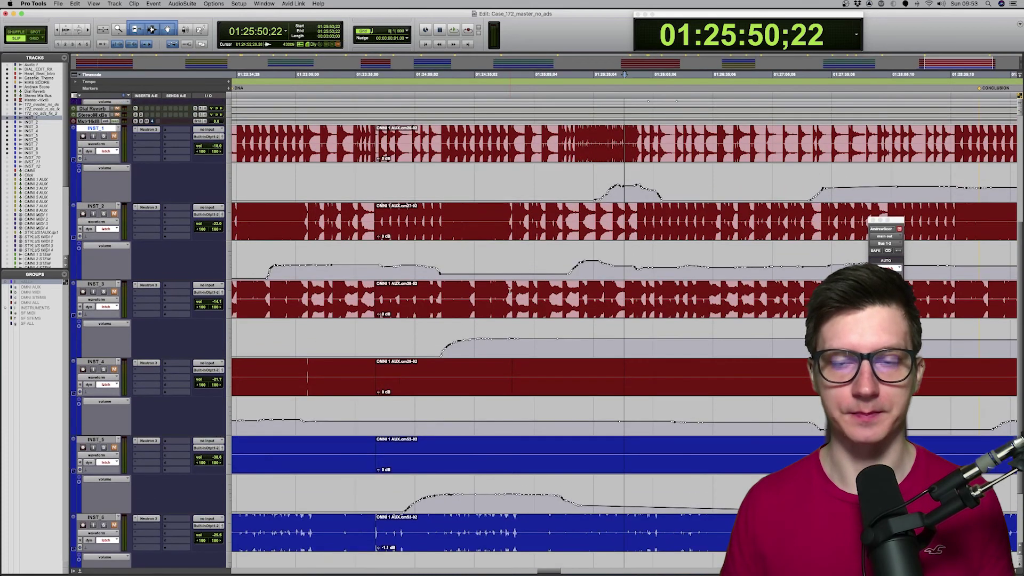
scroll(488, 287, "down", 1)
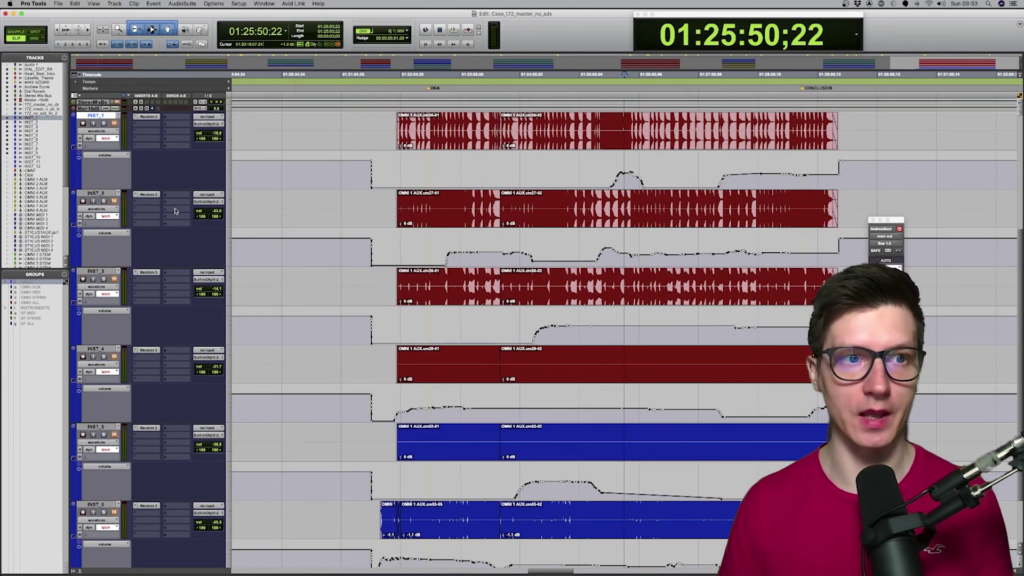
left_click(152, 273)
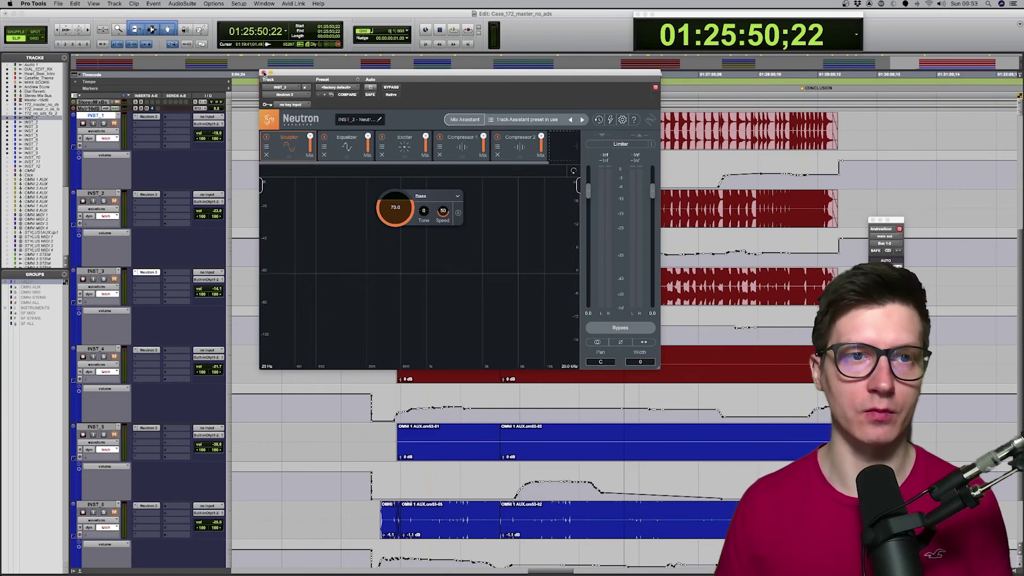
left_click(264, 73)
key("super+bracketright")
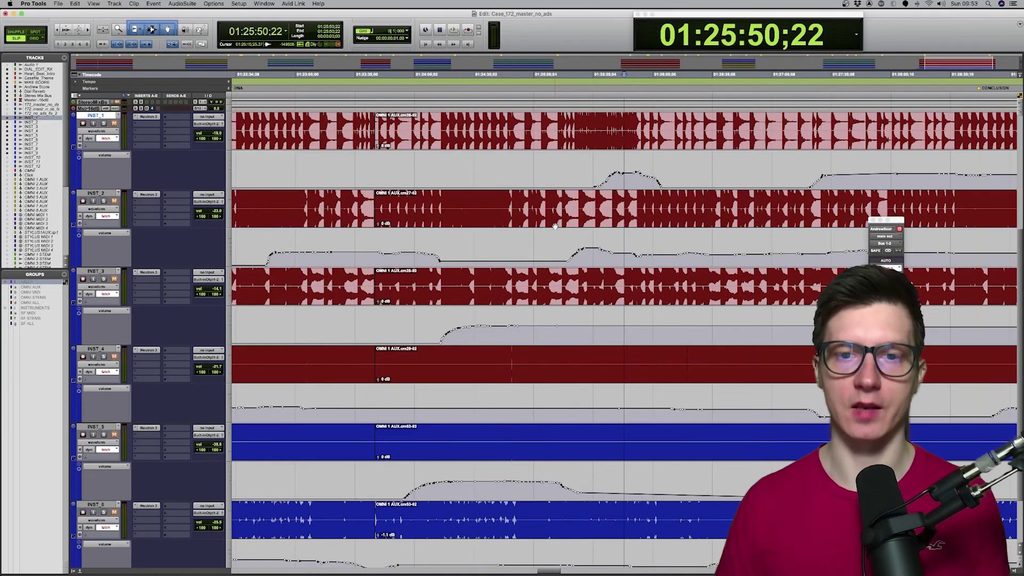
scroll(555, 226, "down", 5)
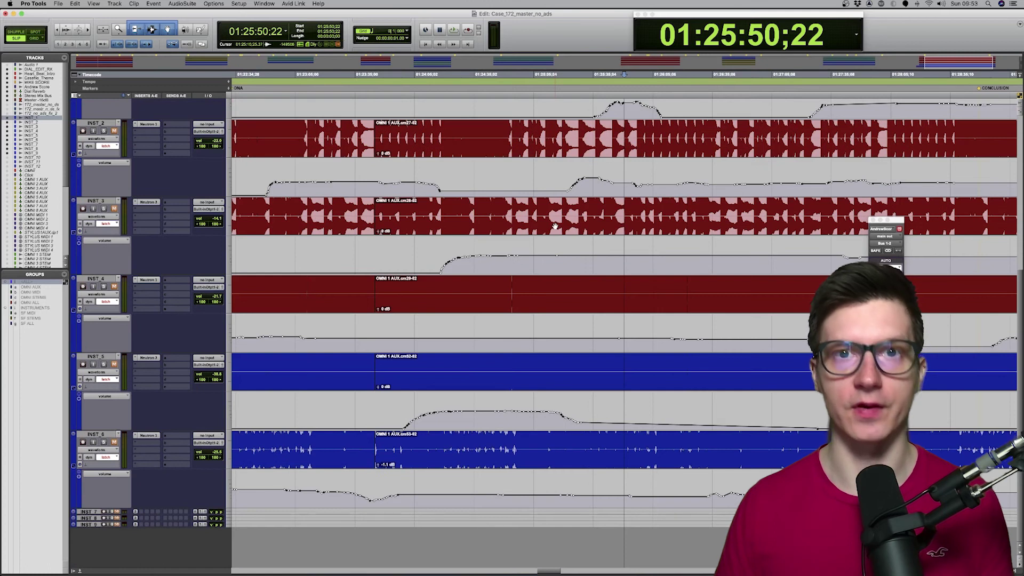
scroll(555, 226, "up", 15)
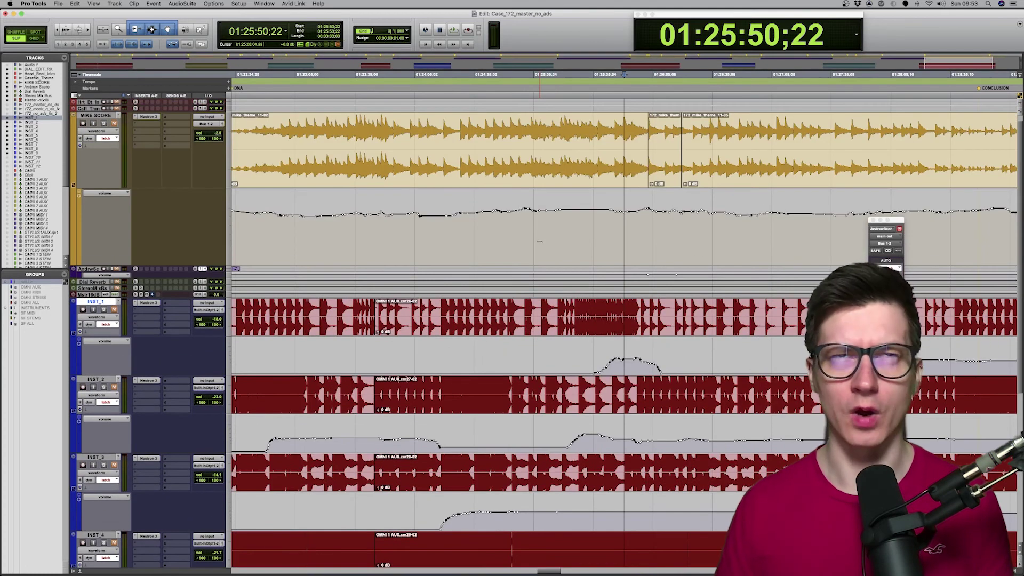
key("super+bracketleft")
key("super+bracketleft")
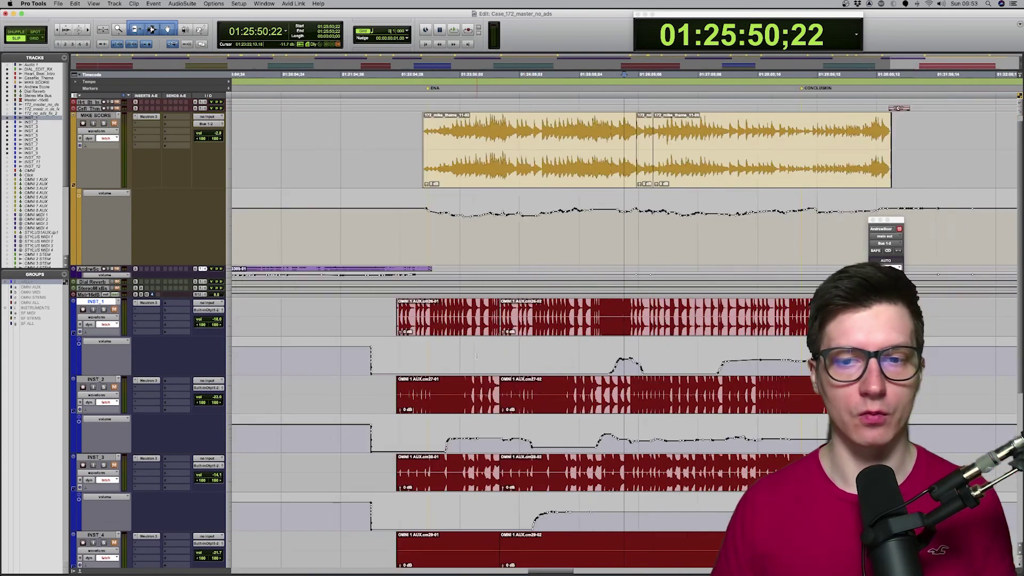
scroll(586, 309, "up", 1)
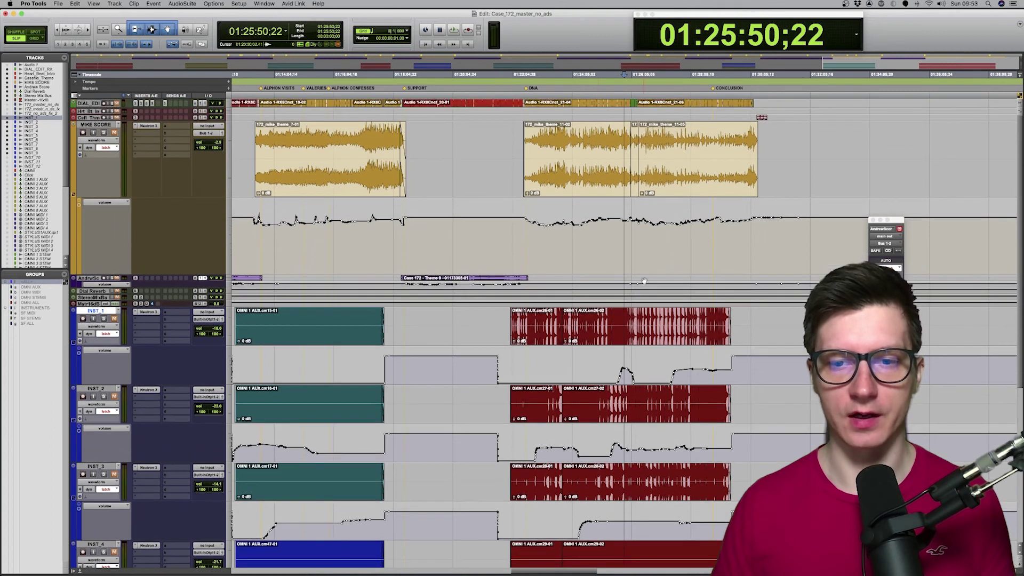
left_click(607, 134)
key("super+bracketright")
key("super+bracketright")
key("super+bracketleft")
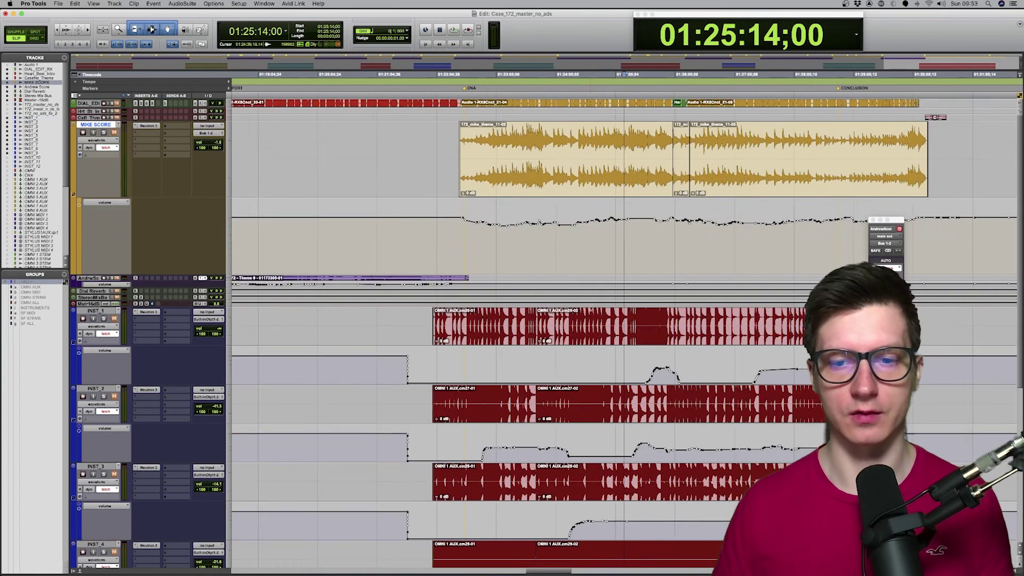
scroll(606, 134, "down", 11)
scroll(427, 144, "up", 10)
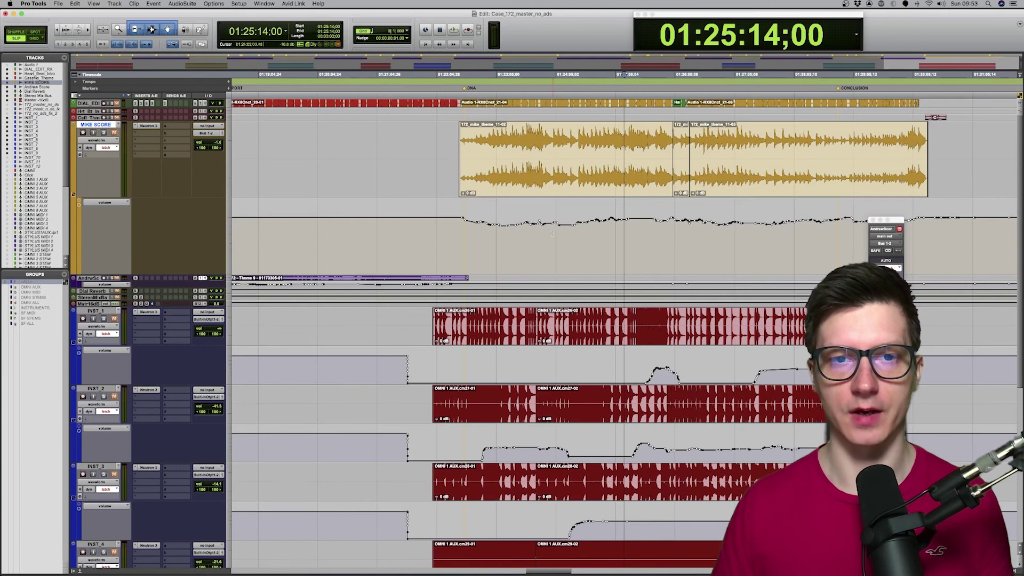
left_click_drag(428, 144, 982, 142)
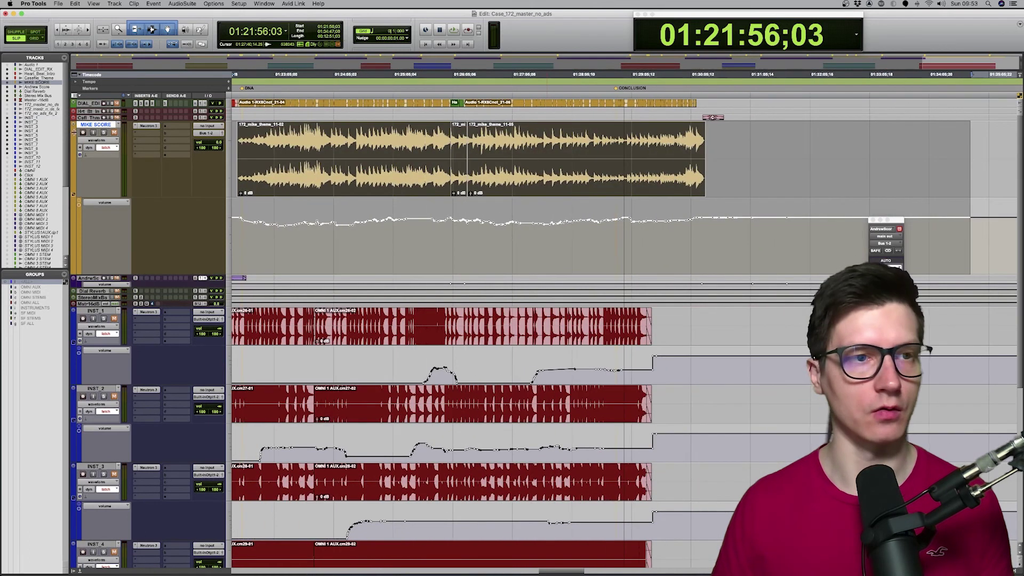
left_click(367, 160)
scroll(496, 231, "left", 10)
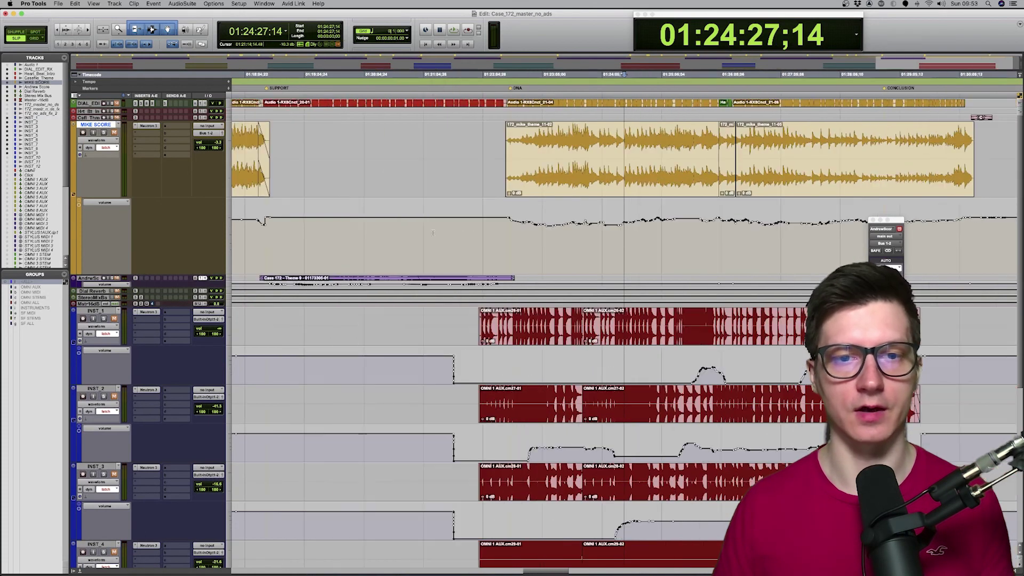
left_click(496, 230)
left_click_drag(496, 230, 993, 231)
scroll(525, 199, "right", 4)
left_click(541, 243)
scroll(542, 243, "down", 5)
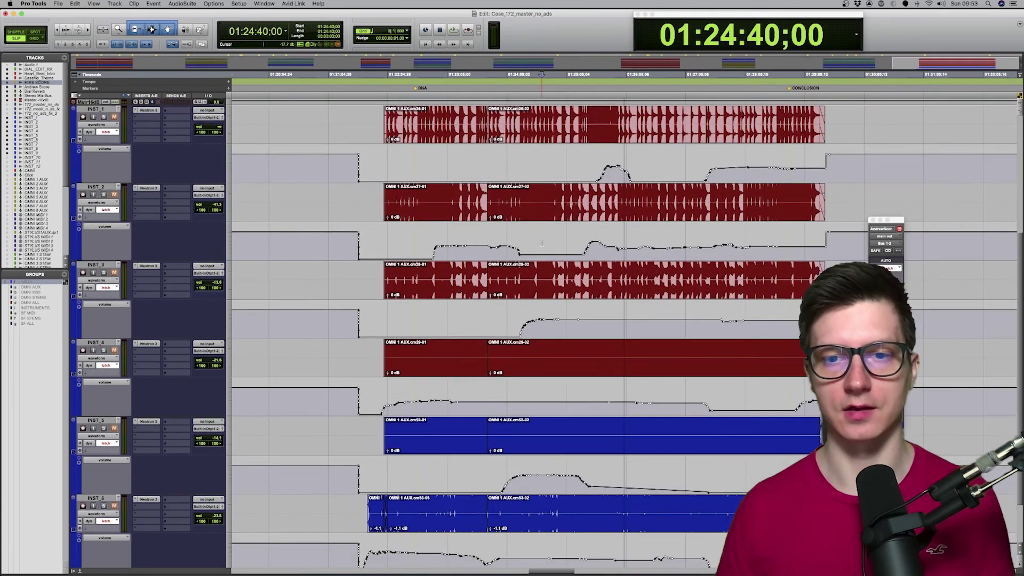